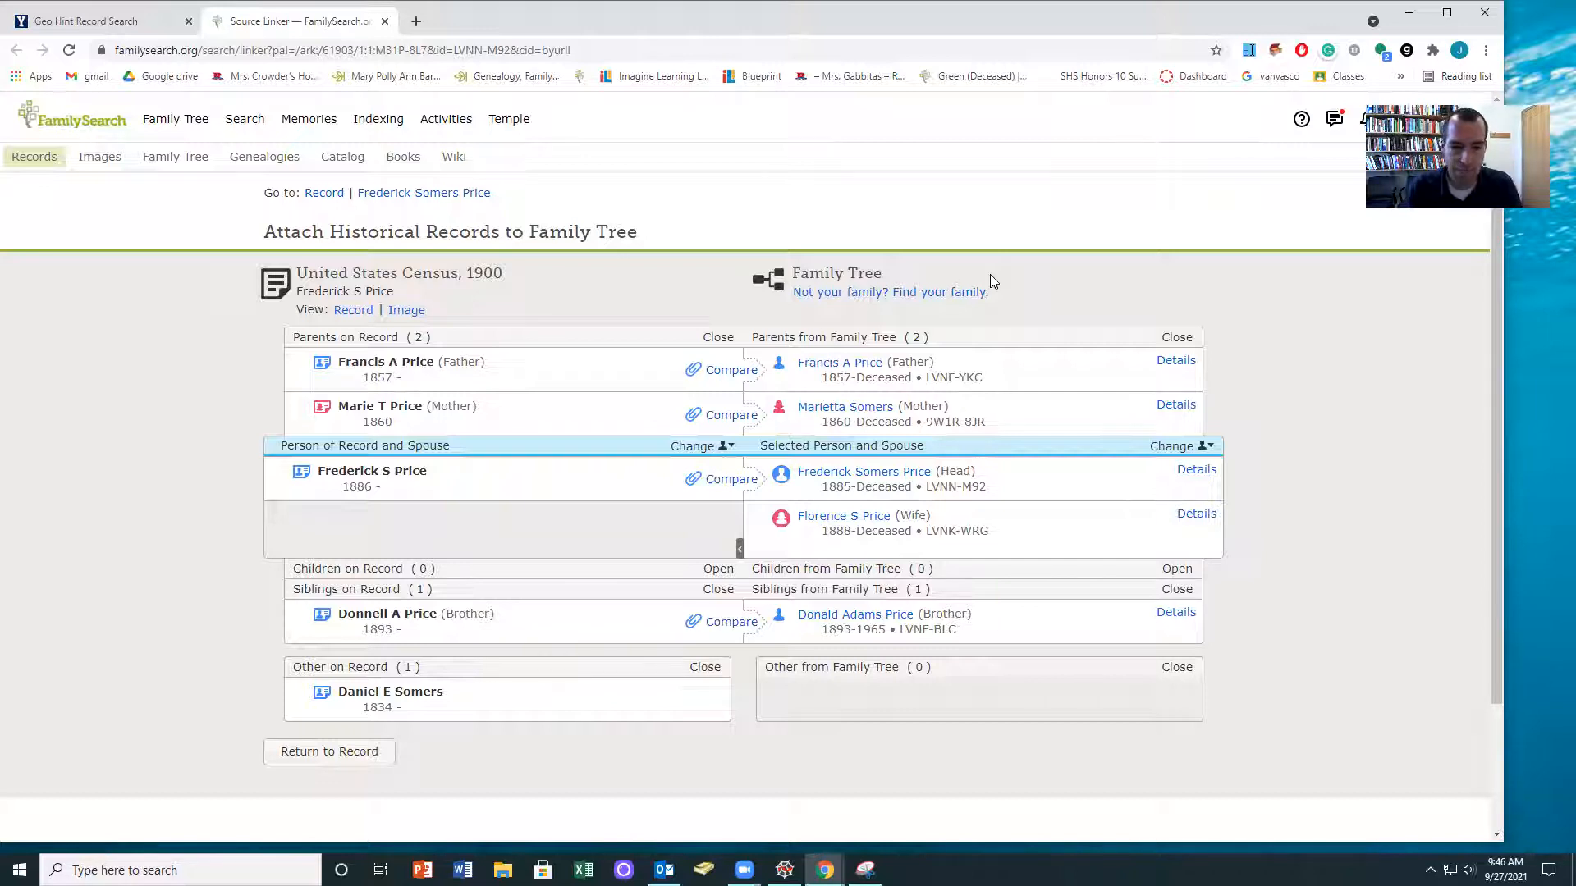
Expand the details of the brother, the selected person and both parents to compare the census record with the Family Tree
{"action": "left_click", "coordinate": [1174, 613]}
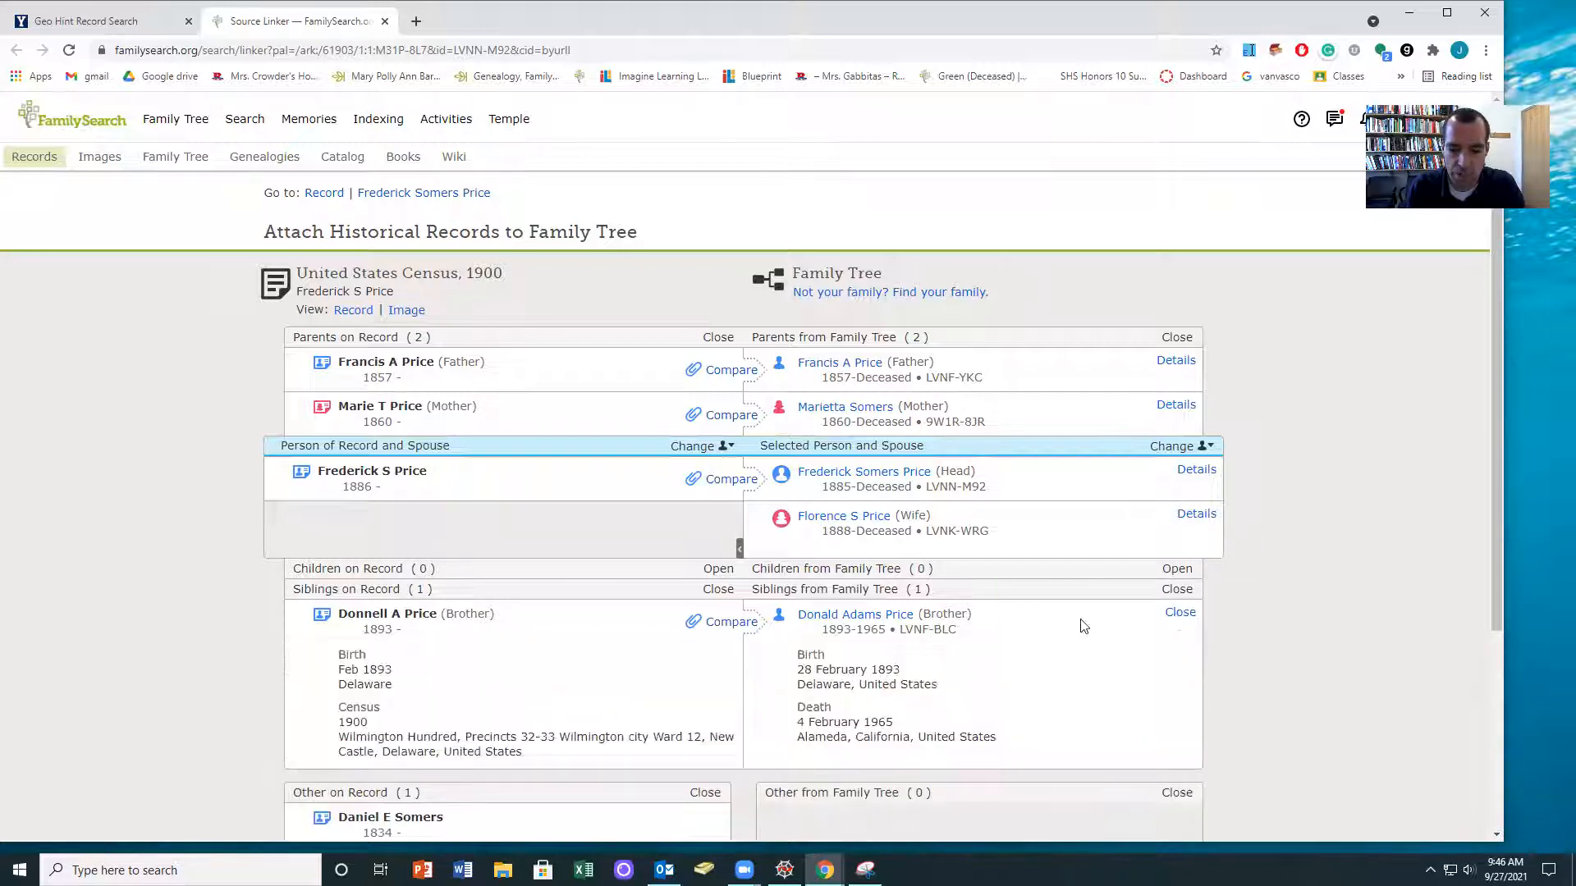
{"action": "left_click", "coordinate": [1195, 470]}
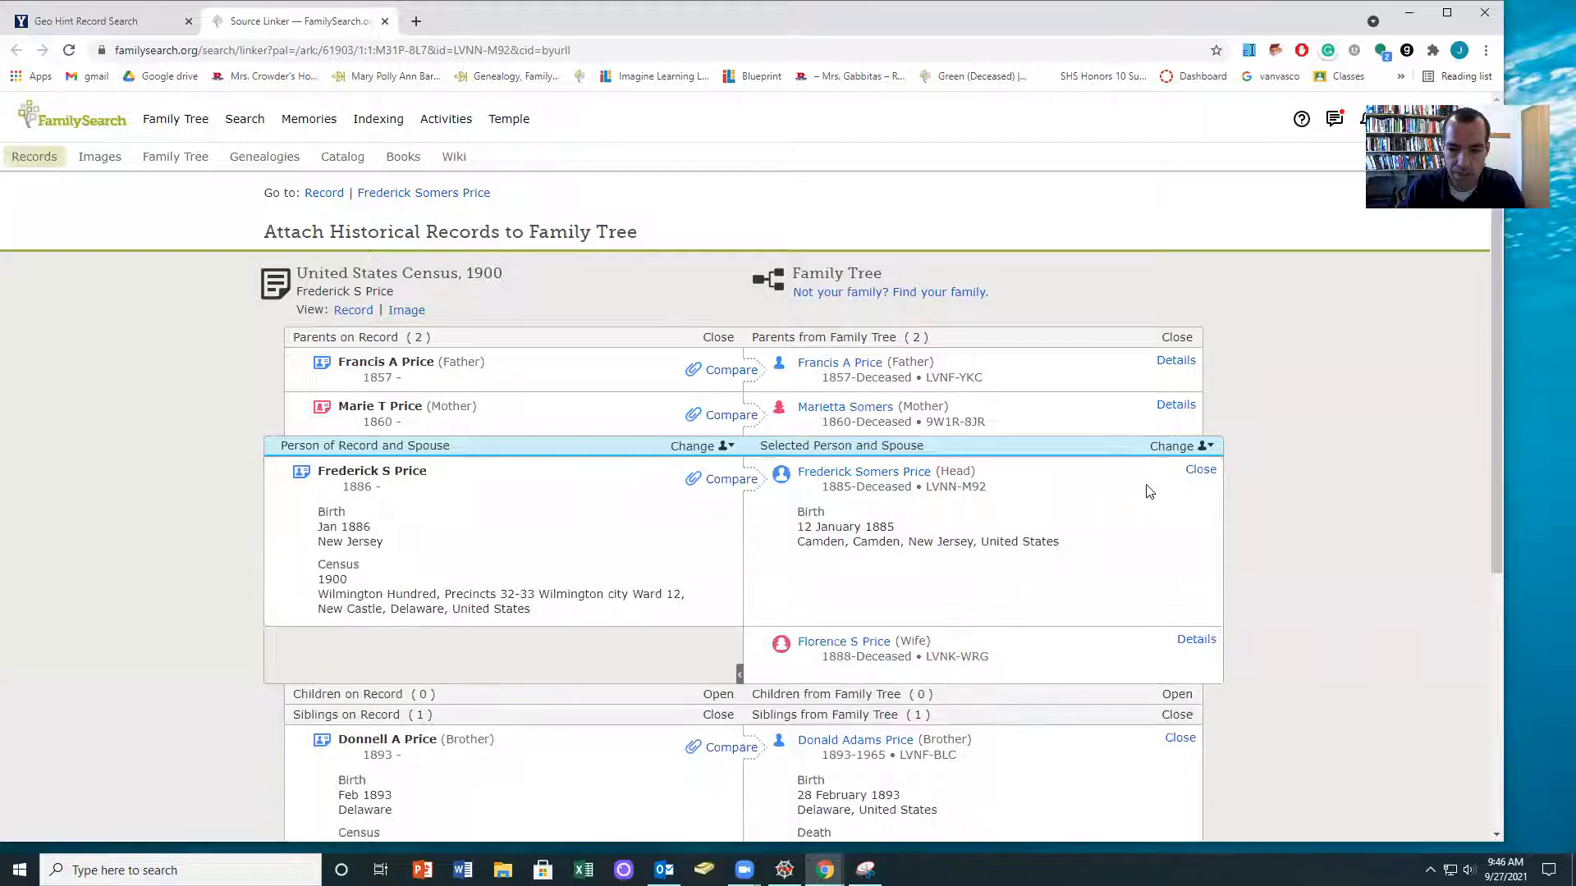
{"action": "left_click", "coordinate": [1178, 405]}
{"action": "left_click", "coordinate": [1175, 362]}
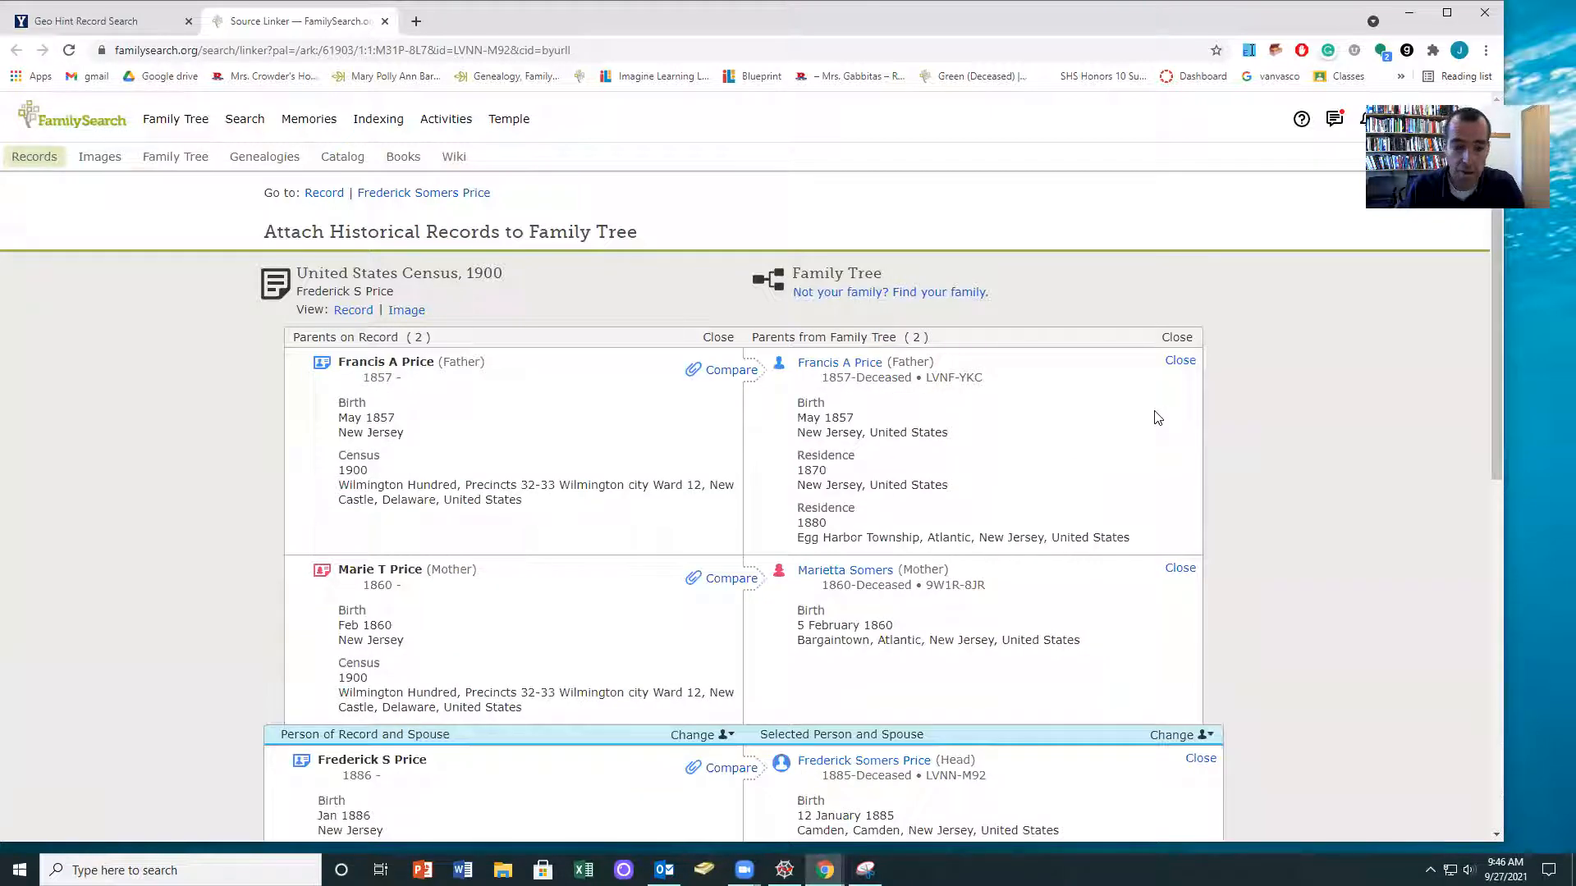
{"action": "scroll", "coordinate": [1034, 492], "scroll_direction": "down", "scroll_amount": 1}
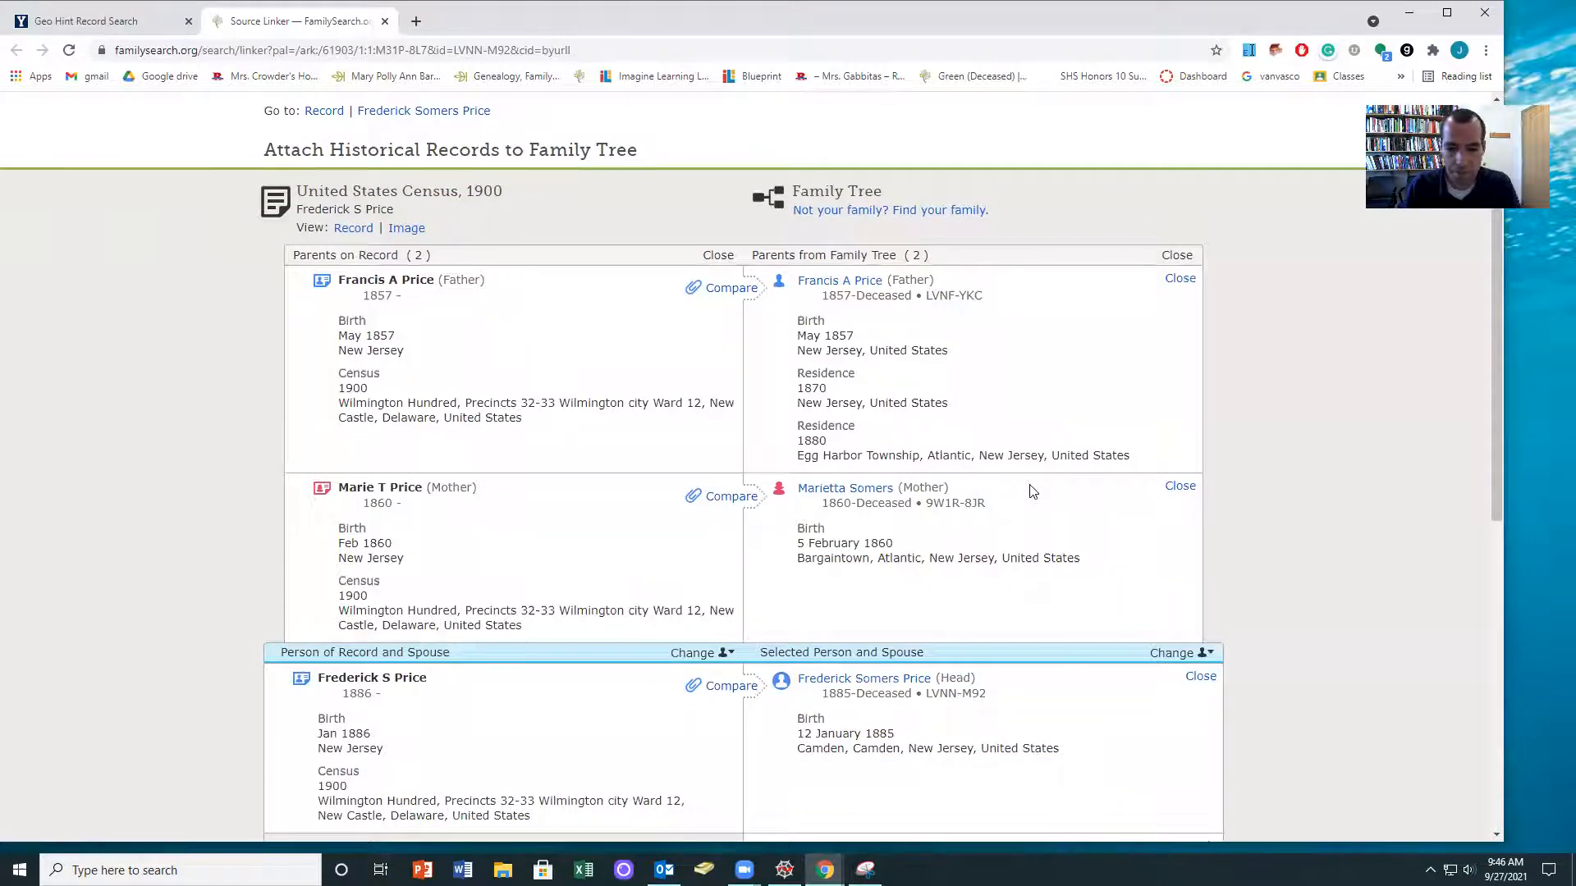
{"action": "scroll", "coordinate": [1030, 484], "scroll_direction": "down", "scroll_amount": 1}
Attach the 1900 census record to the father and the mother, adding the 1900 Wilmington Hundred, Delaware residence
{"action": "left_click", "coordinate": [722, 215]}
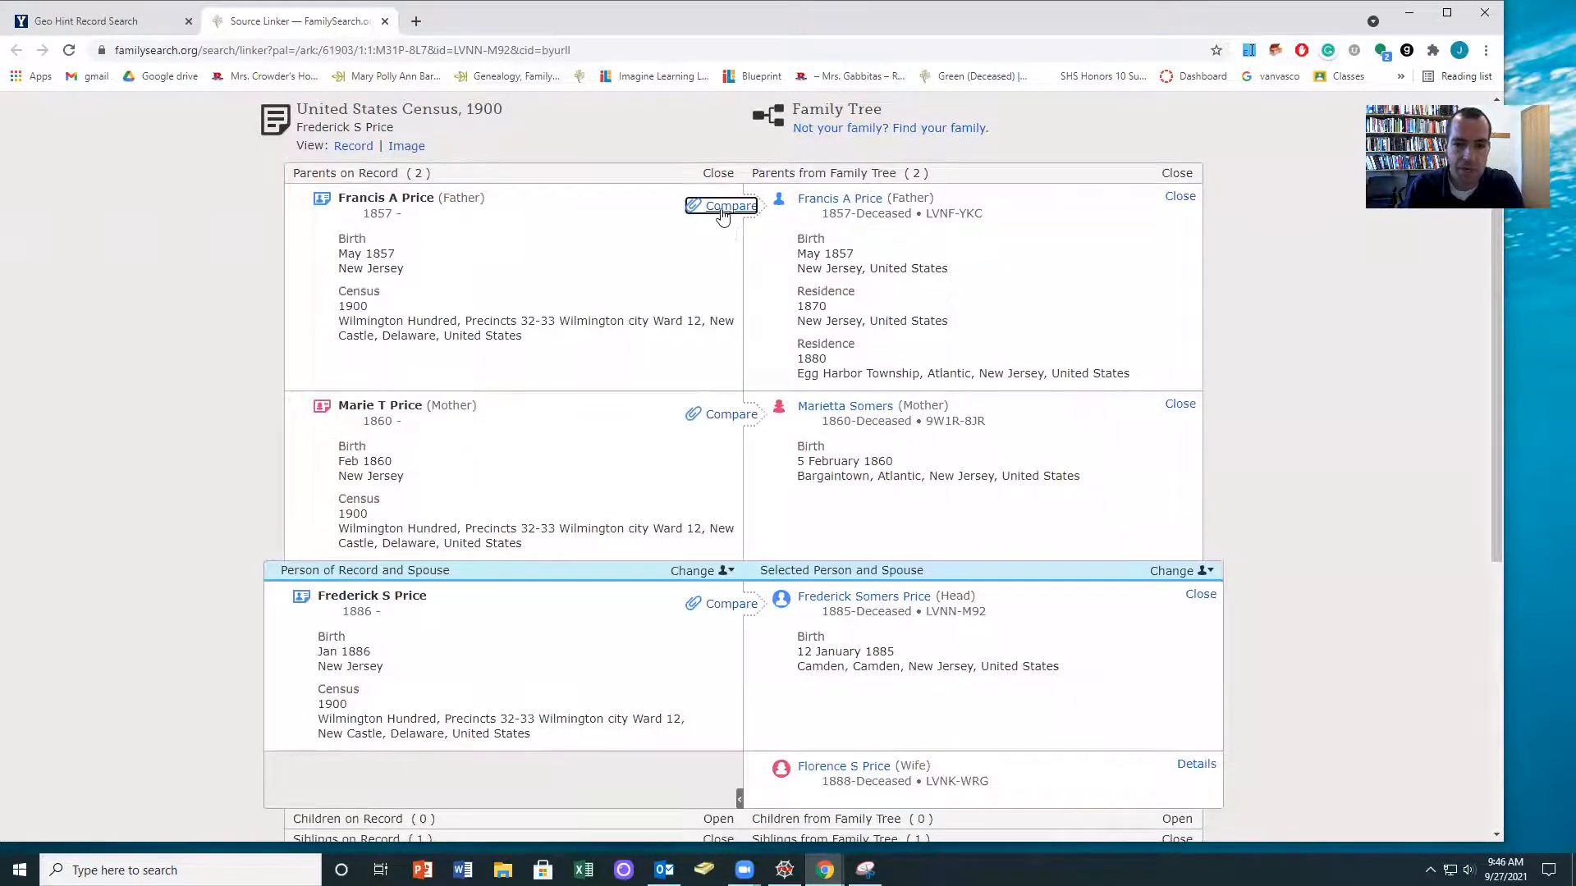
{"action": "left_click", "coordinate": [738, 388]}
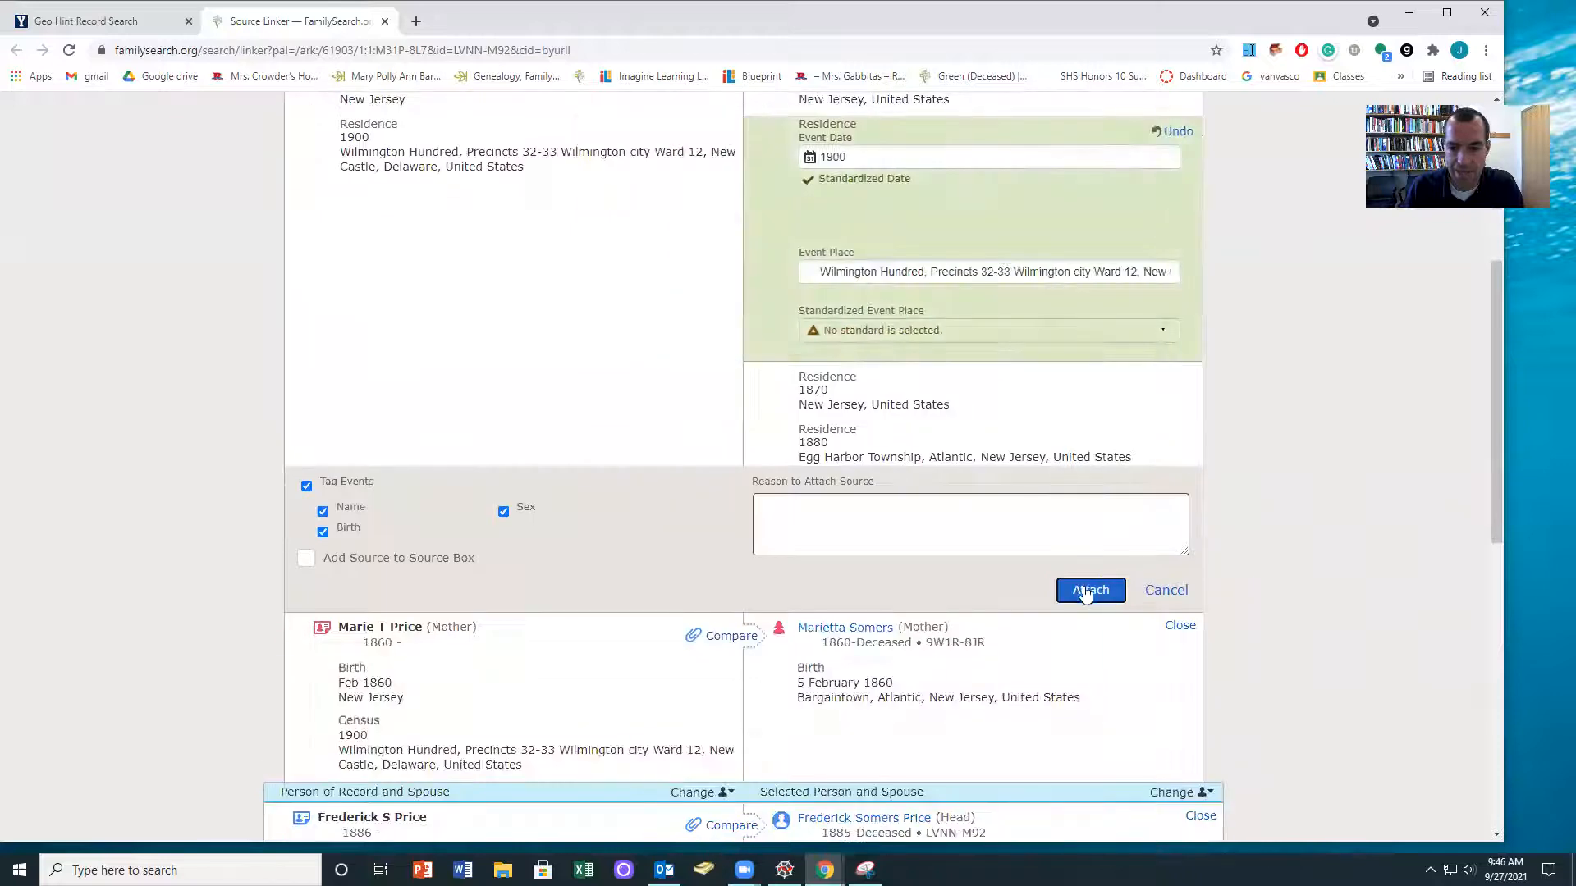
{"action": "left_click", "coordinate": [1085, 594]}
{"action": "left_click", "coordinate": [722, 163]}
{"action": "left_click", "coordinate": [743, 353]}
{"action": "left_click", "coordinate": [1090, 448]}
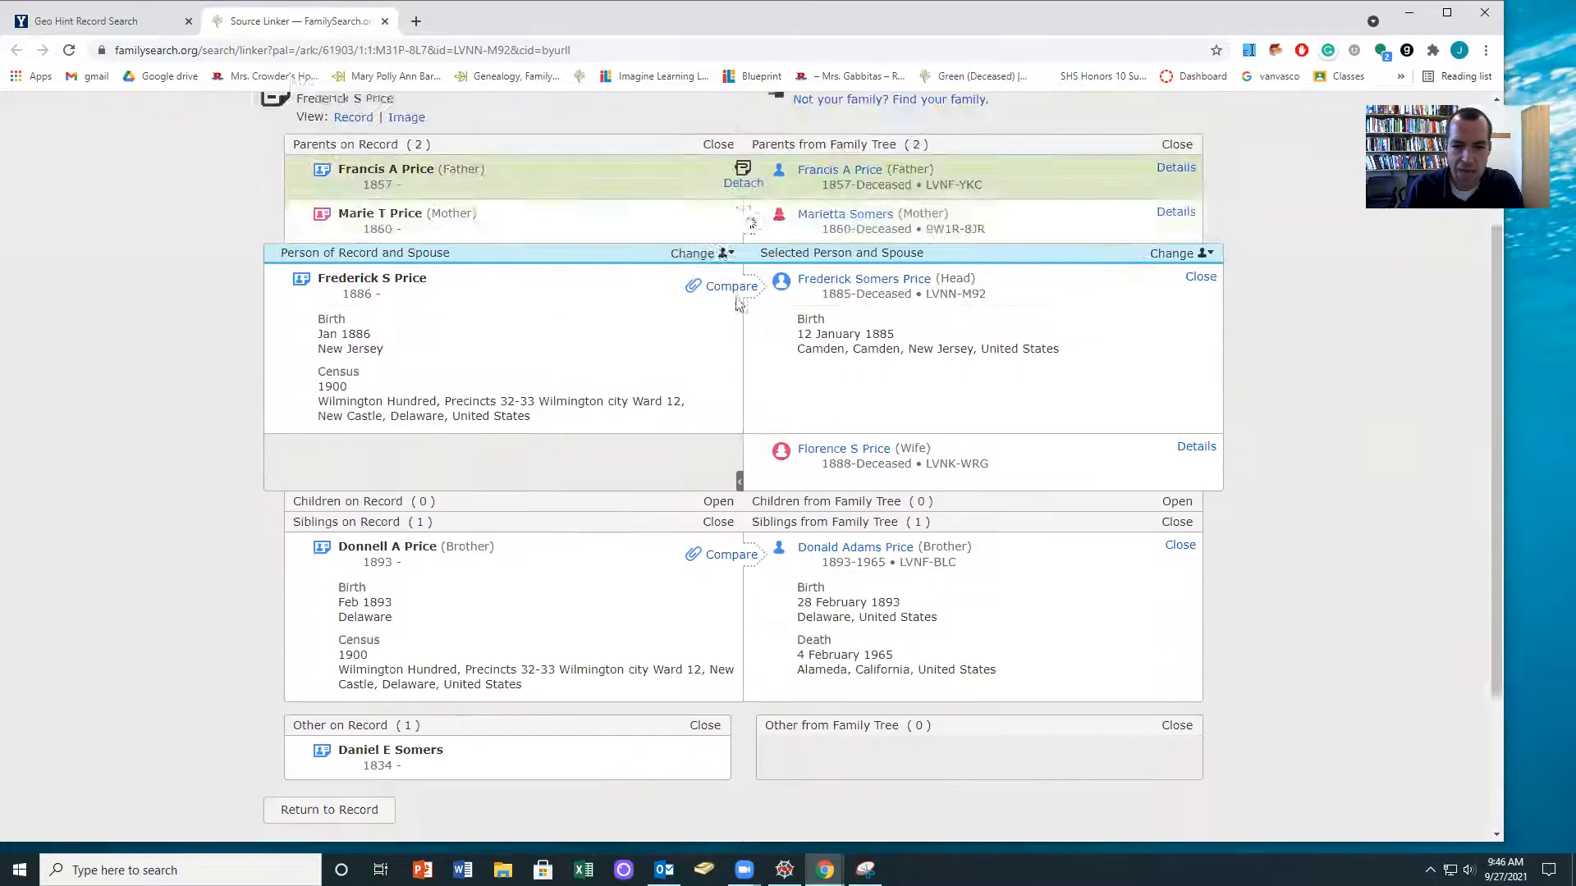
Attach the 1900 census record to the selected person and his brother, adding the 1900 Wilmington Hundred residence to both
{"action": "left_click", "coordinate": [733, 316]}
{"action": "left_click", "coordinate": [738, 504]}
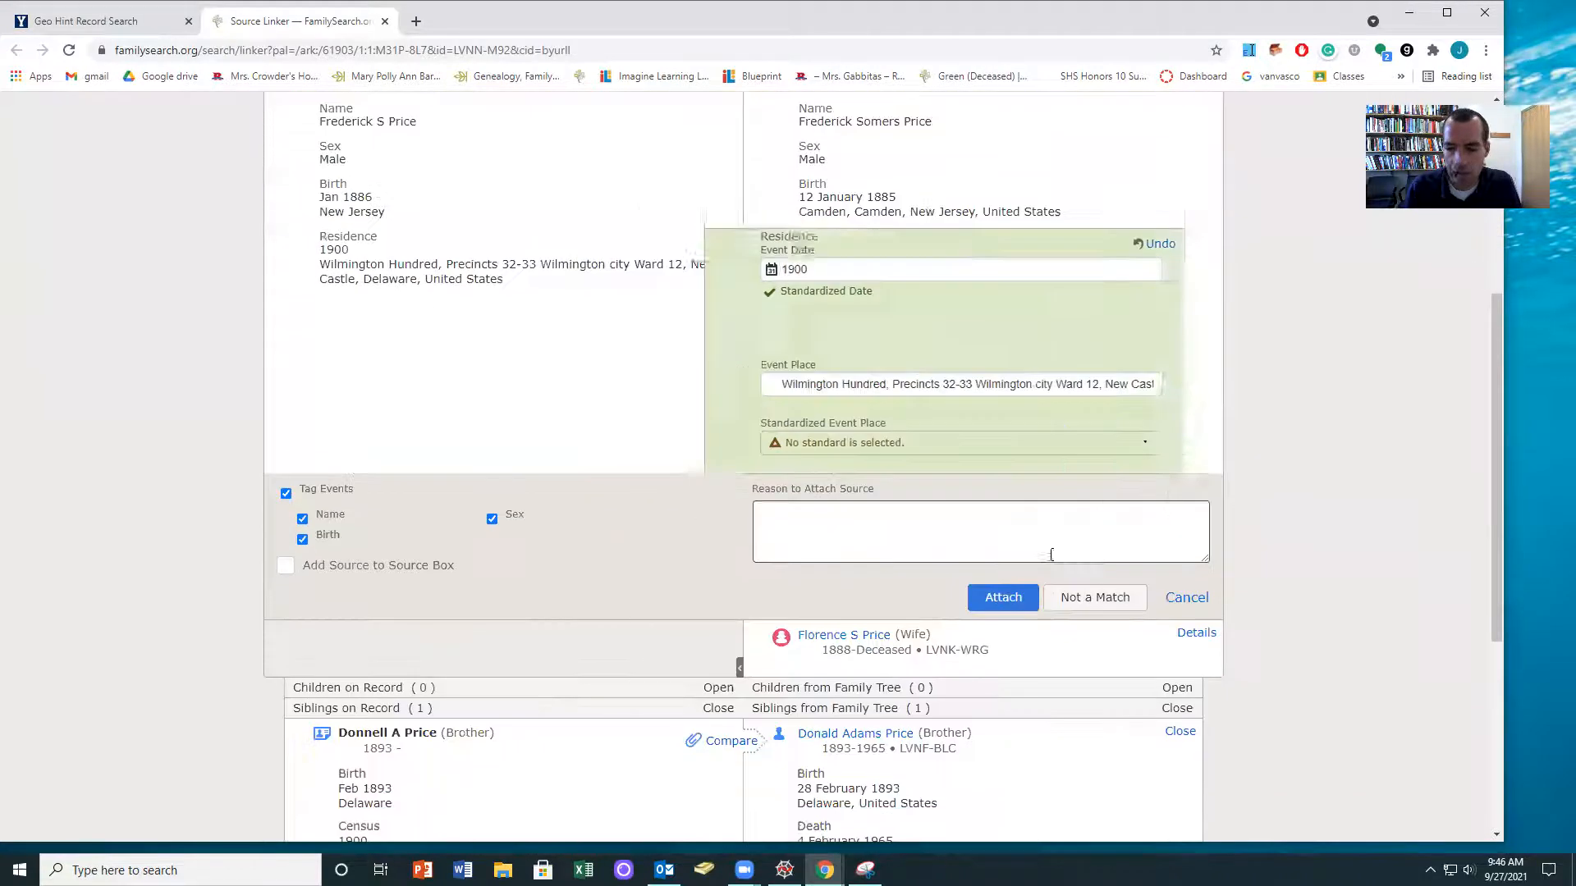
{"action": "left_click", "coordinate": [1005, 598]}
{"action": "left_click", "coordinate": [739, 351]}
{"action": "left_click", "coordinate": [738, 532]}
{"action": "scroll", "coordinate": [1067, 574], "scroll_direction": "down", "scroll_amount": 3}
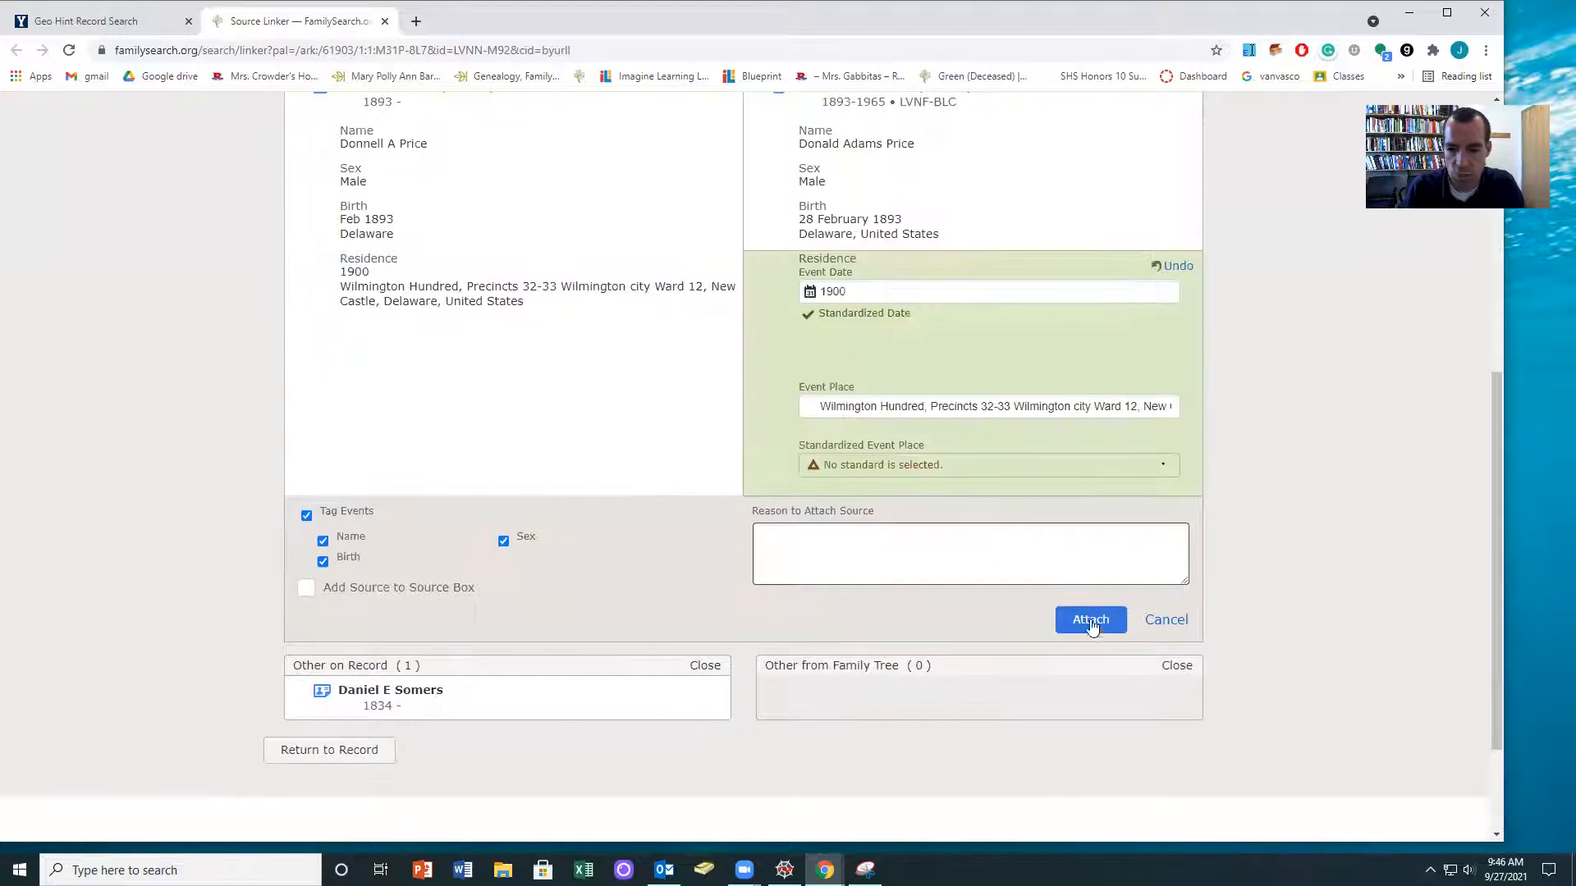
{"action": "left_click", "coordinate": [1091, 621]}
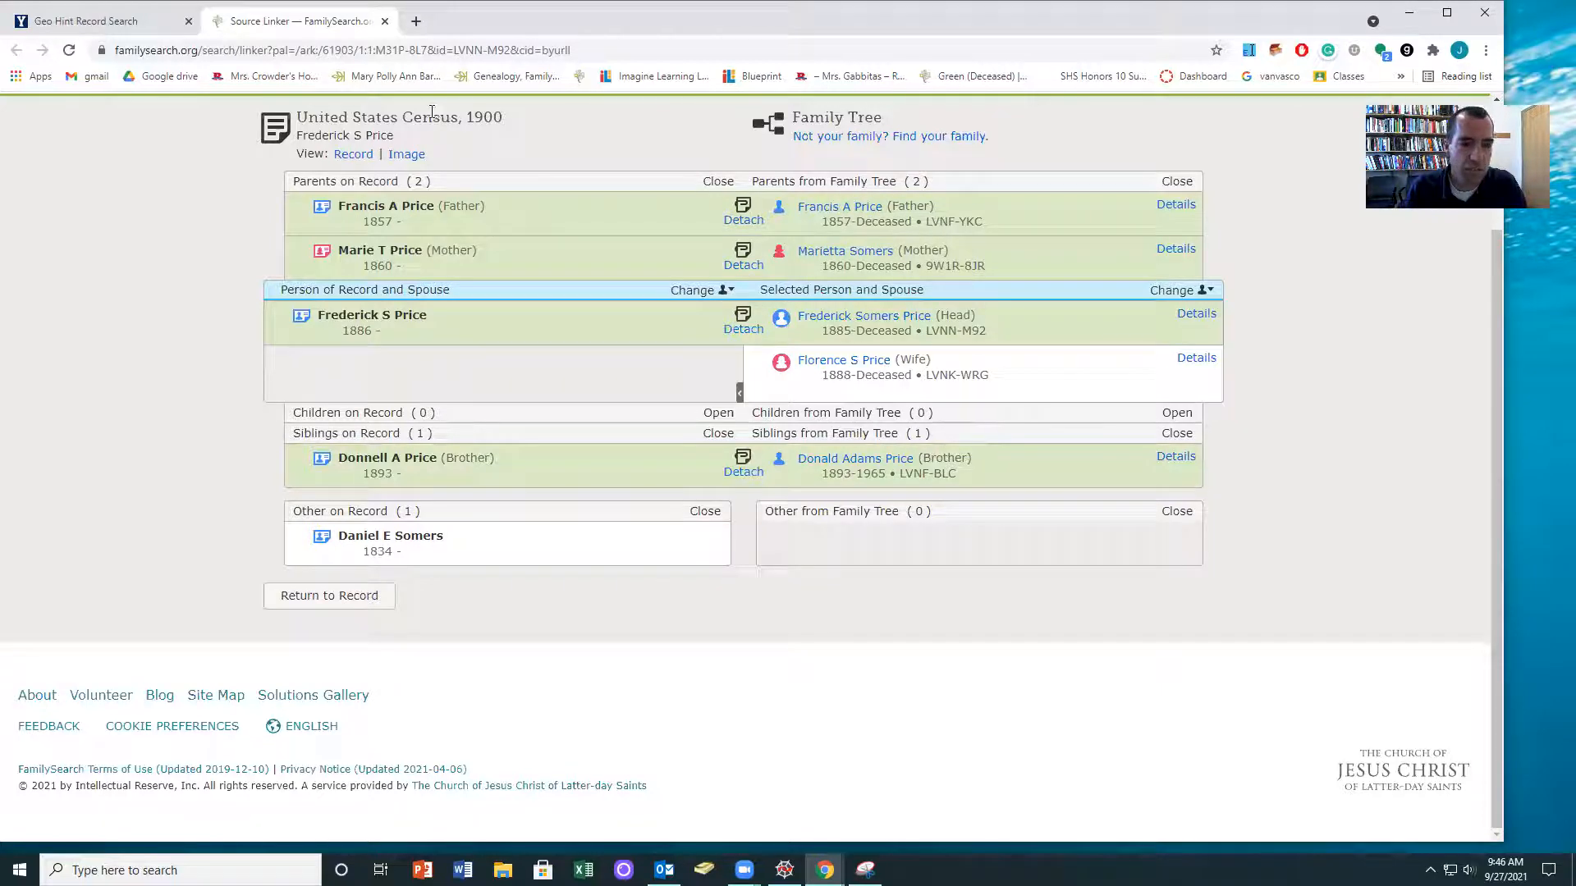
Return to the record hints map, rerun the surname search and open the hint for Blue Earth, Minnesota
{"action": "left_click", "coordinate": [384, 22]}
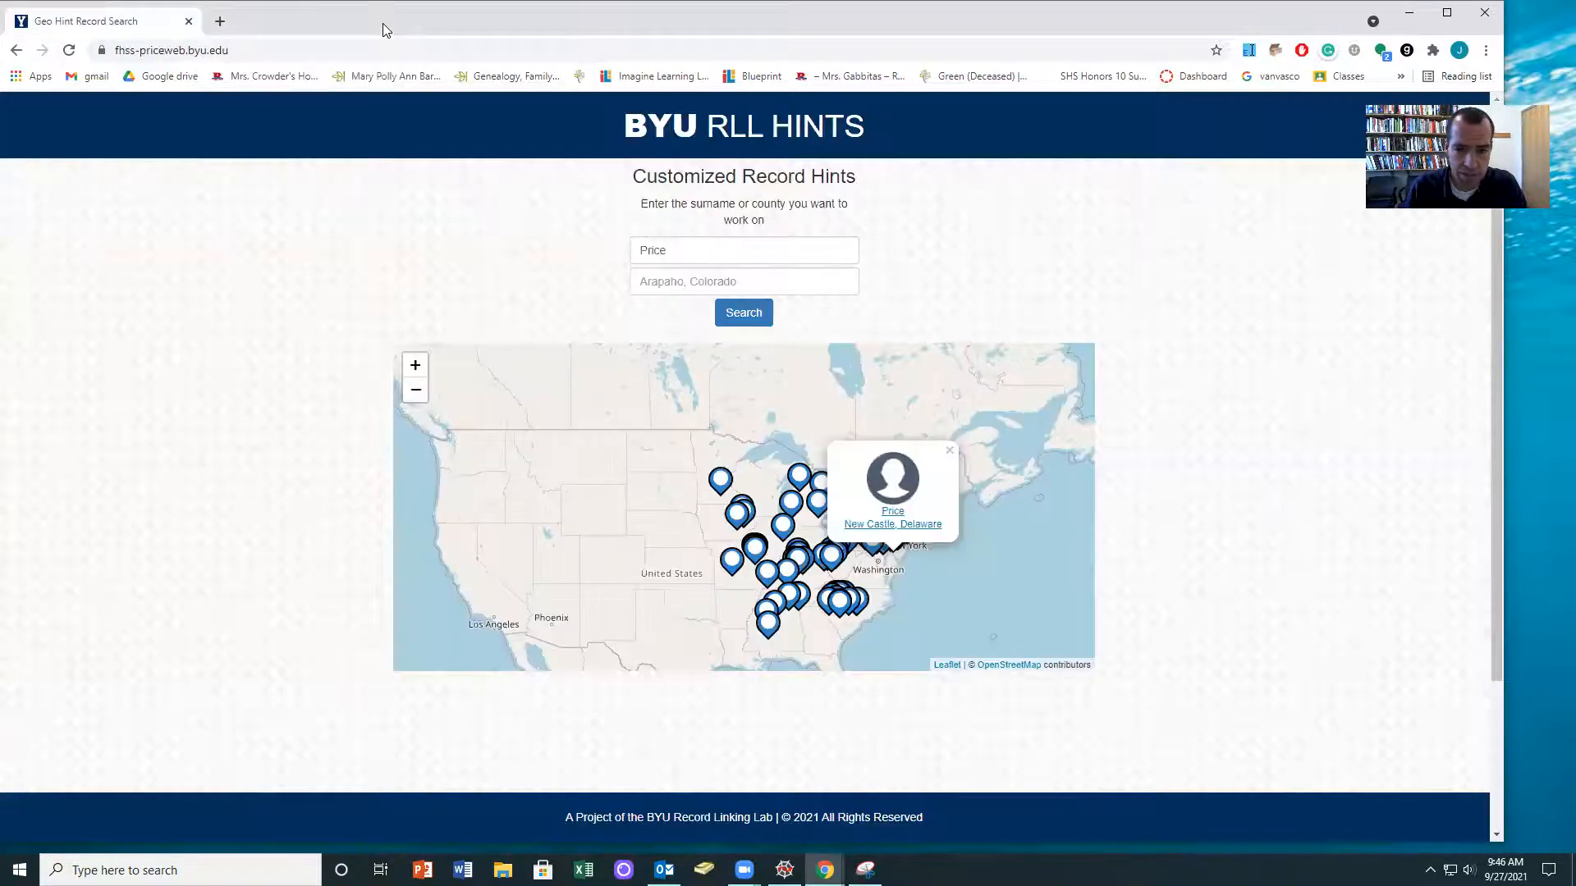
{"action": "left_click", "coordinate": [921, 404]}
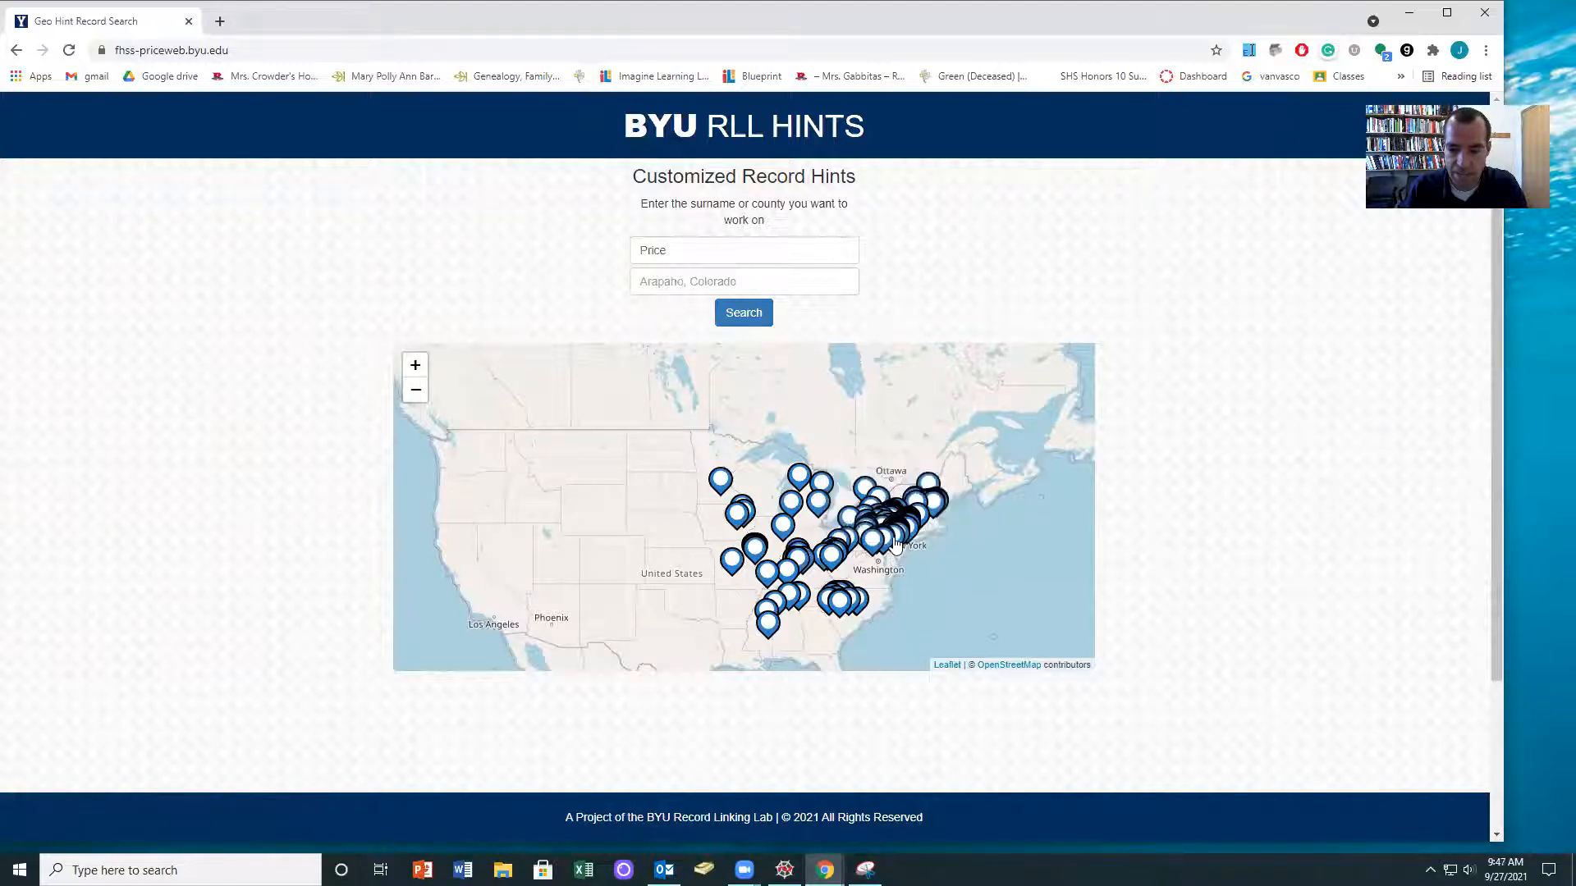
{"action": "left_click", "coordinate": [737, 321]}
{"action": "left_click", "coordinate": [720, 481]}
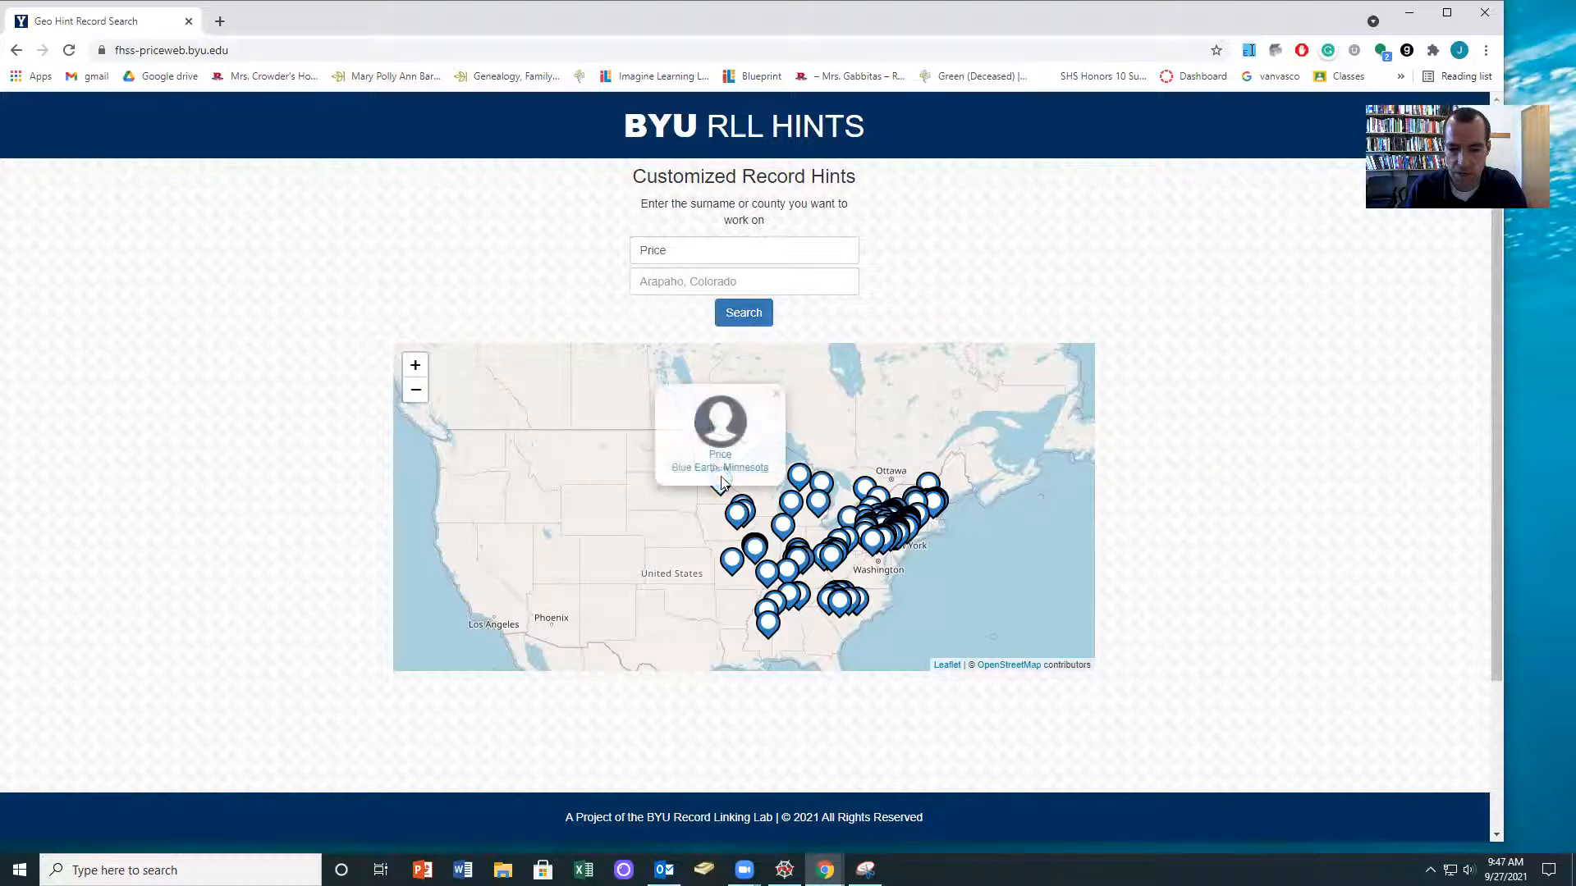
{"action": "left_click", "coordinate": [719, 468]}
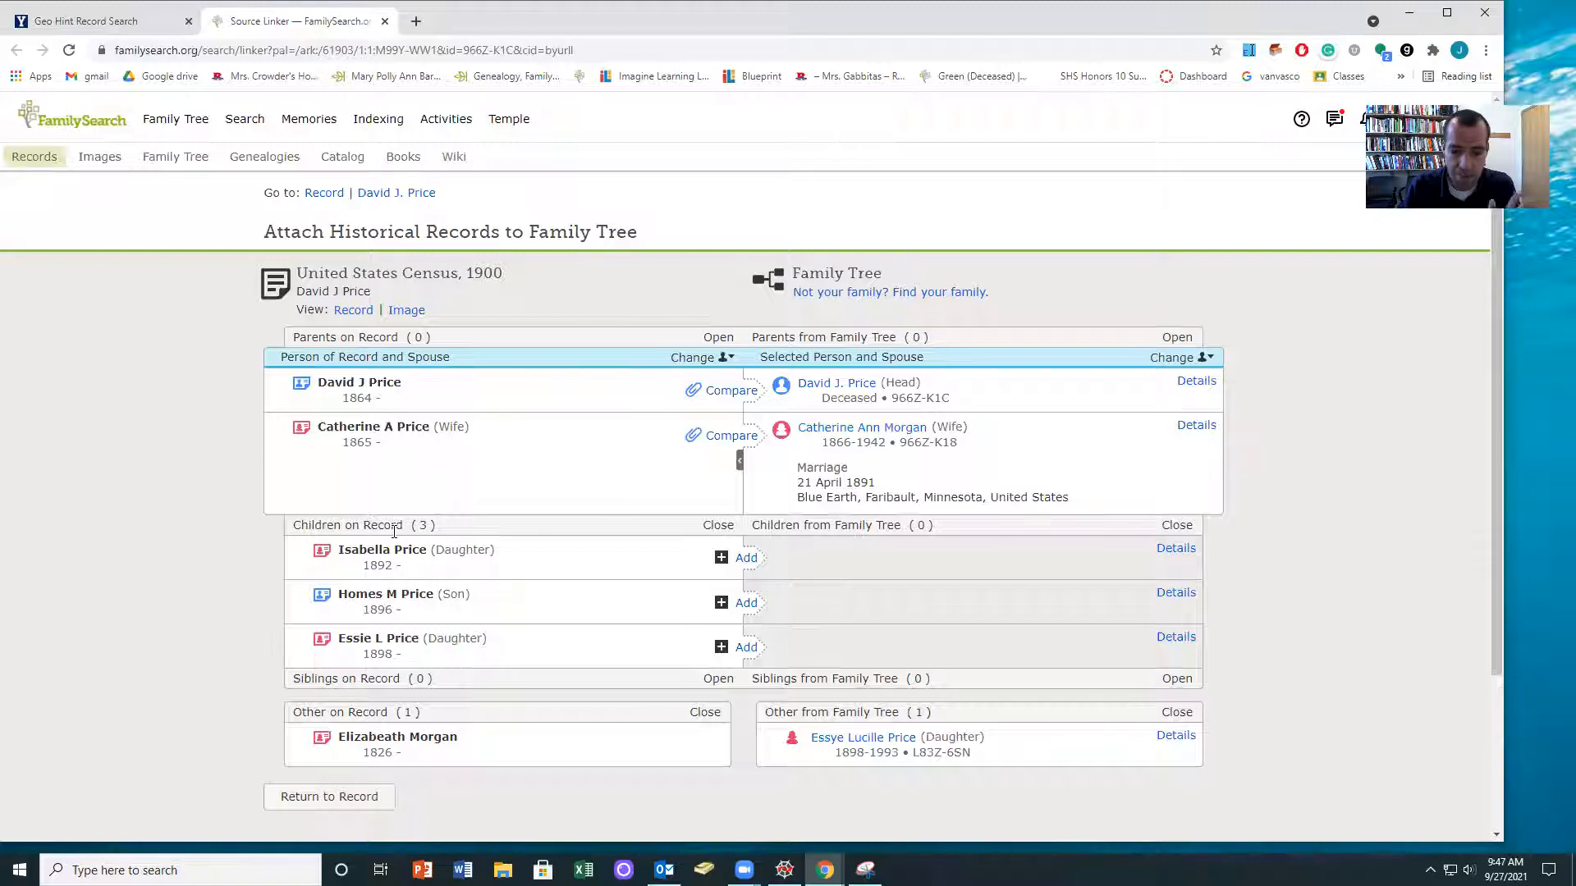
Review both spouses' details and attach the 1900 census to the wife, adding her 1868 immigration and 1900 Lake Crystal residence
{"action": "left_click", "coordinate": [1196, 426]}
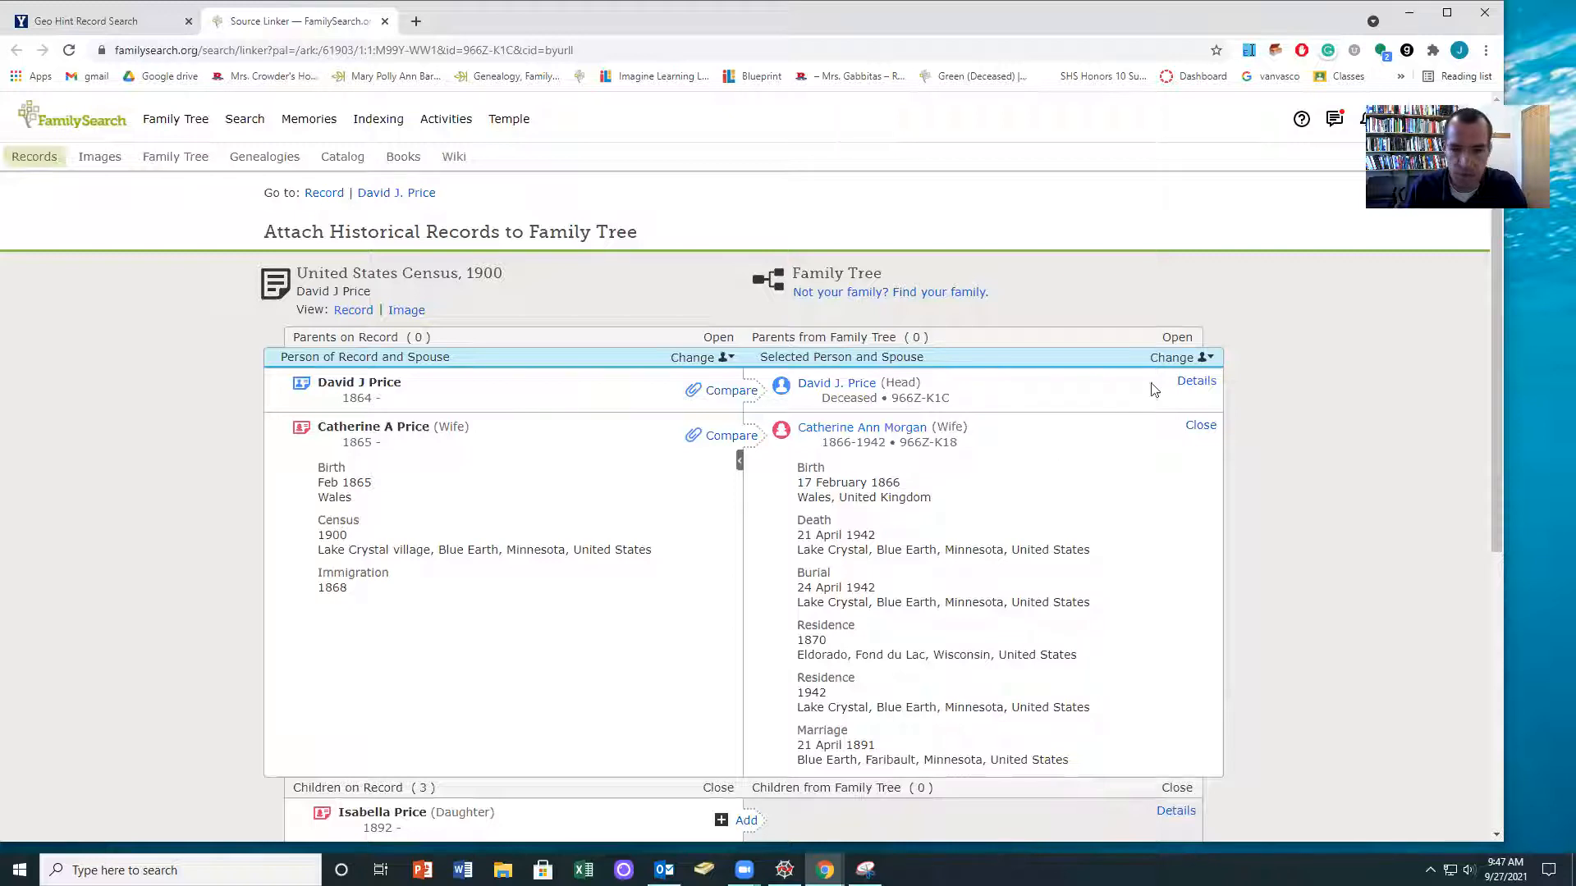
{"action": "left_click", "coordinate": [1196, 382]}
{"action": "left_click", "coordinate": [735, 546]}
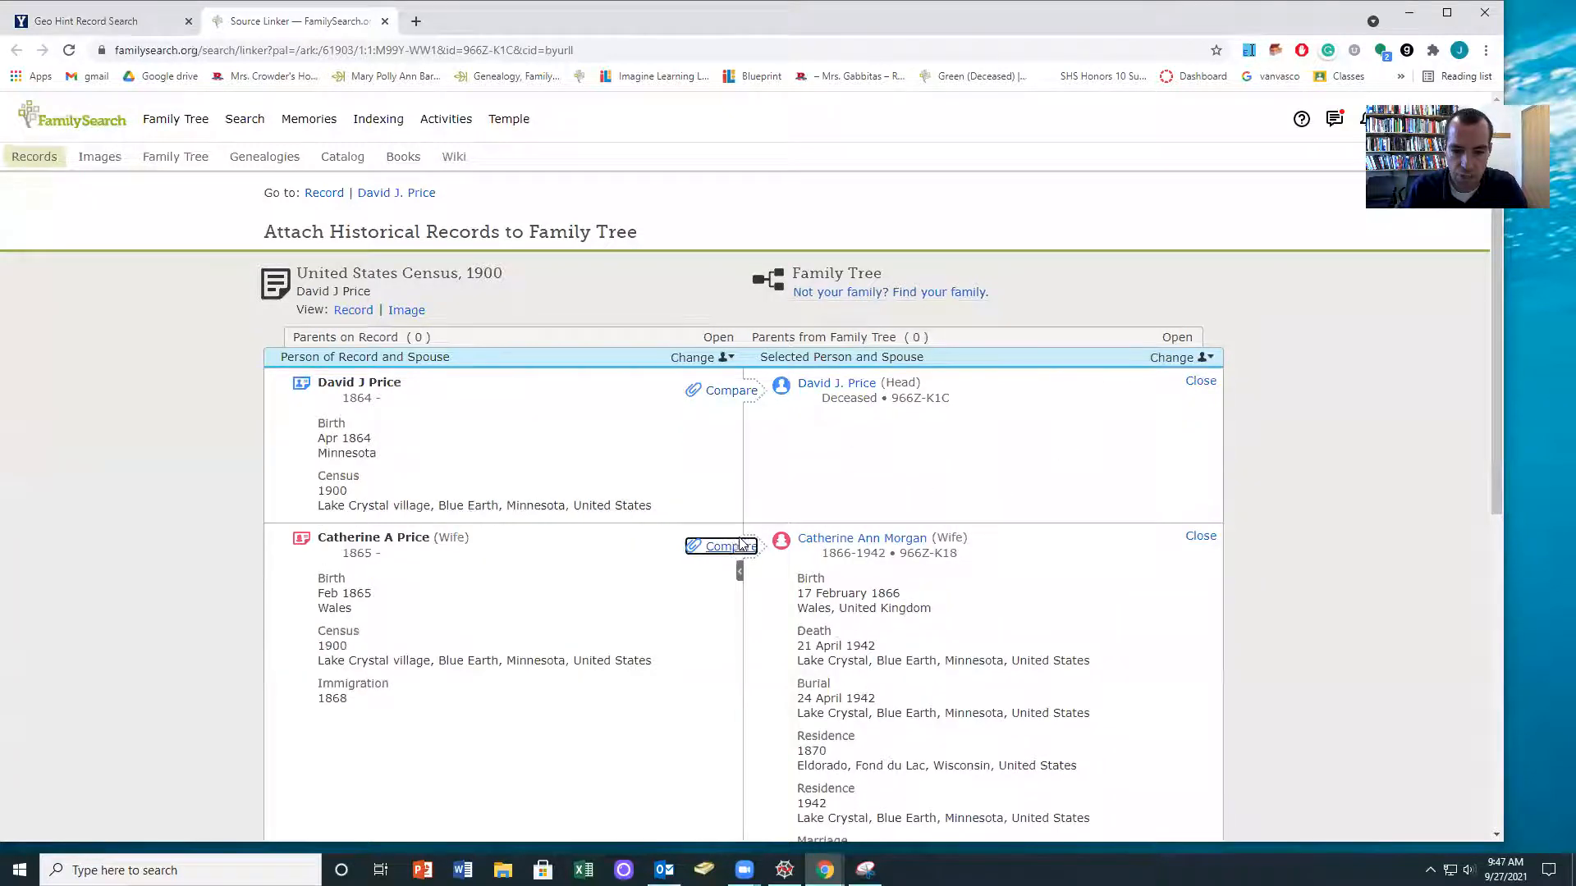
{"action": "scroll", "coordinate": [765, 621], "scroll_direction": "down", "scroll_amount": 2}
{"action": "left_click", "coordinate": [746, 669]}
{"action": "left_click", "coordinate": [743, 616]}
{"action": "scroll", "coordinate": [1062, 651], "scroll_direction": "down", "scroll_amount": 5}
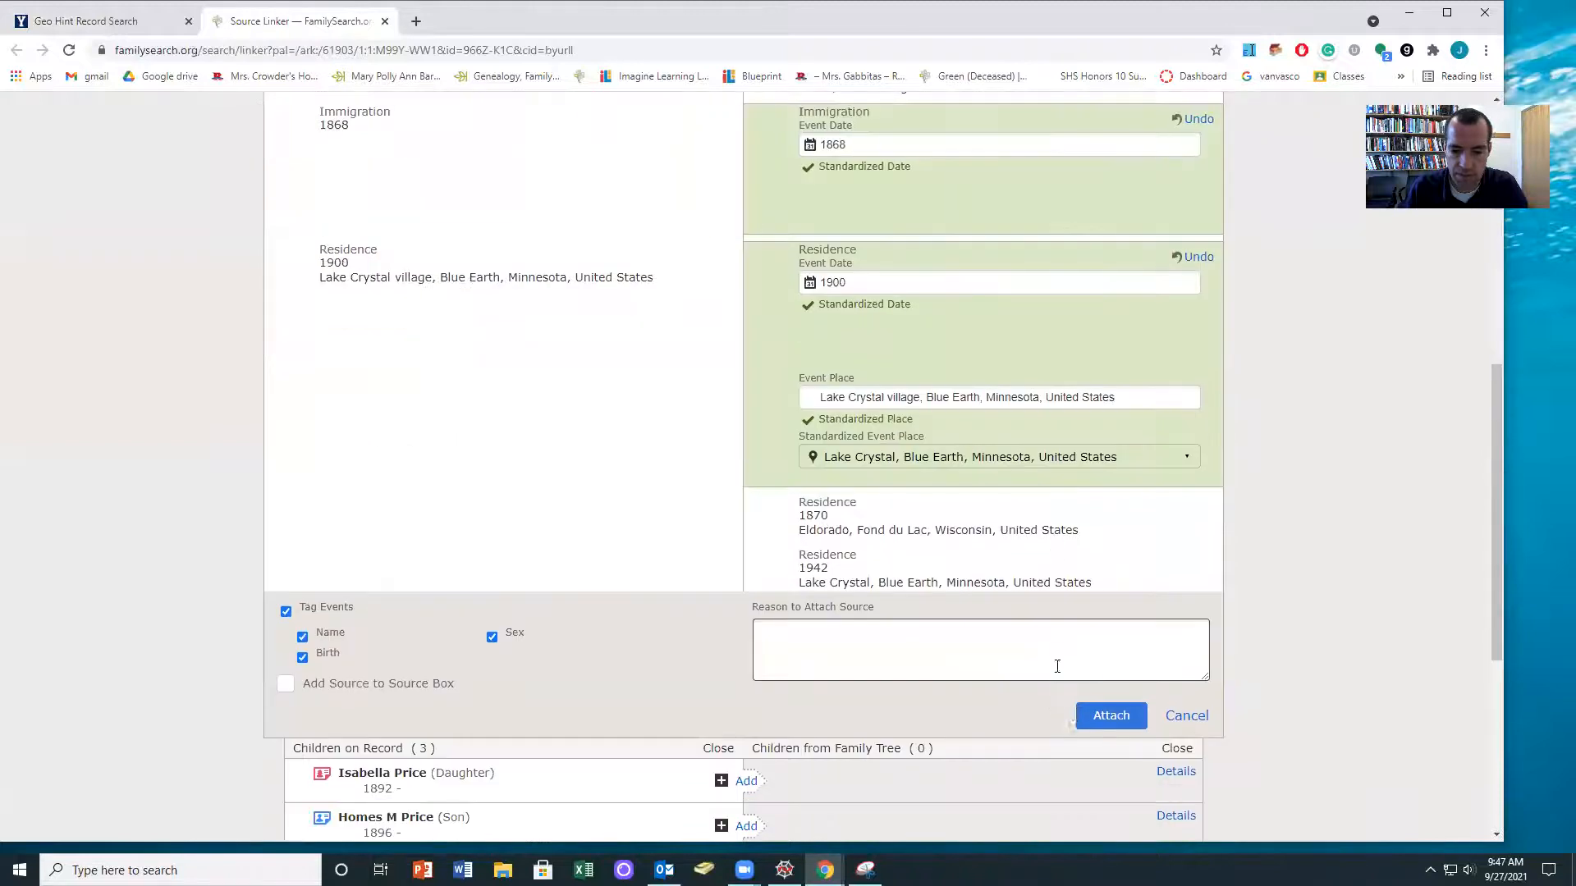
{"action": "left_click", "coordinate": [1111, 714]}
Attach the 1900 census record to the husband, adding his April 1864 Minnesota birth and 1900 Lake Crystal residence
{"action": "left_click", "coordinate": [724, 325]}
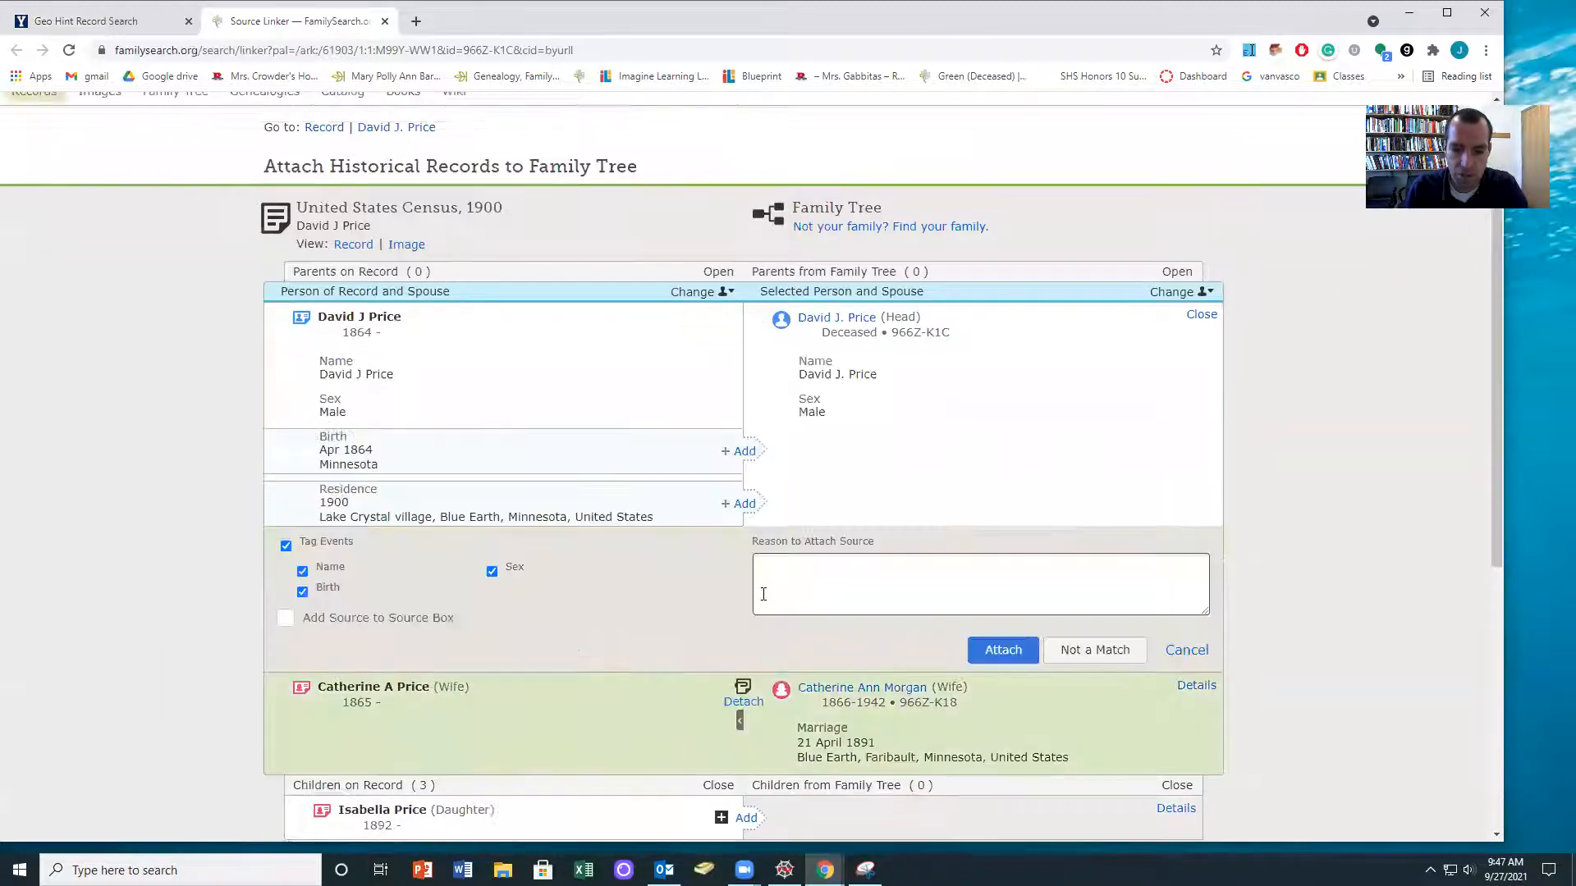
{"action": "left_click", "coordinate": [744, 503]}
{"action": "left_click", "coordinate": [744, 451]}
{"action": "scroll", "coordinate": [998, 668], "scroll_direction": "down", "scroll_amount": 4}
{"action": "left_click", "coordinate": [1003, 722]}
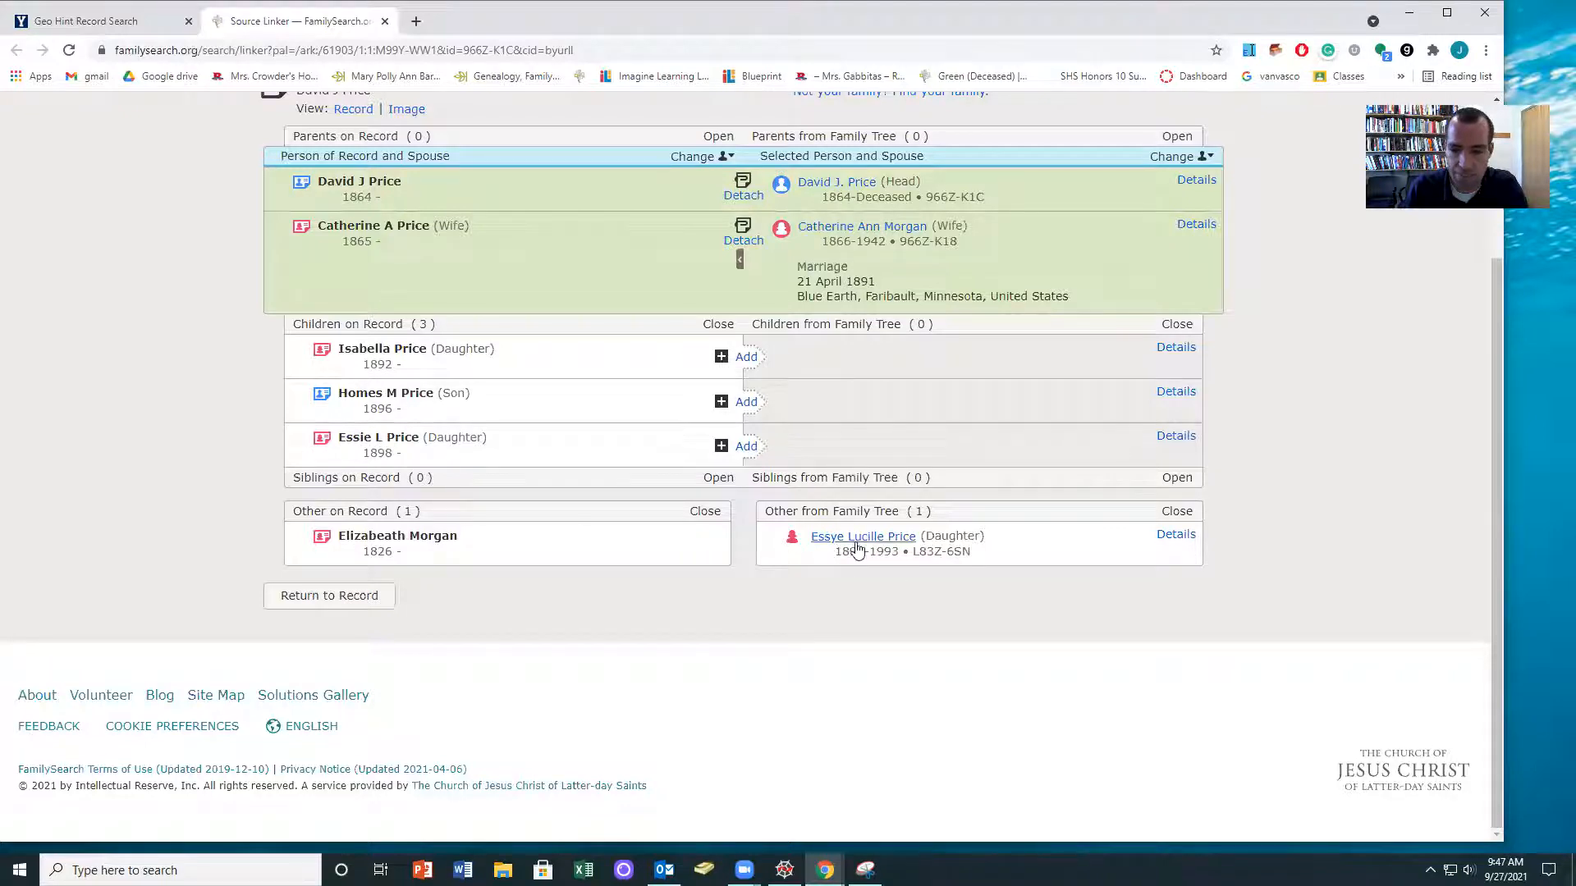
Change the selected person to the daughter born in 1898 and attach the census record with her 1900 residence
{"action": "left_click", "coordinate": [1164, 164]}
{"action": "left_click", "coordinate": [1027, 380]}
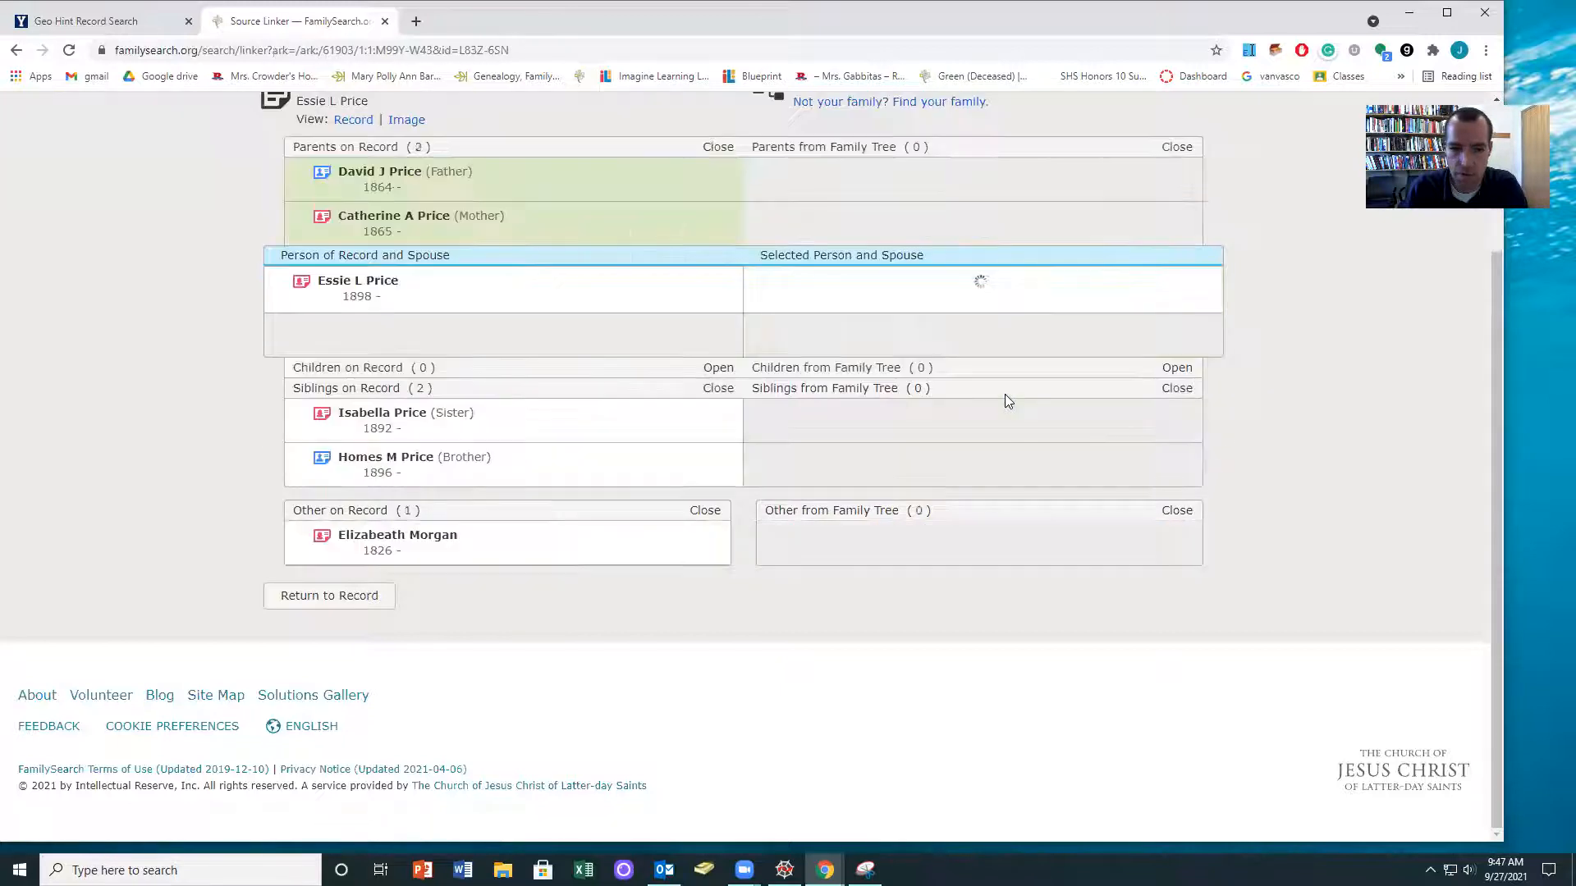
{"action": "left_click", "coordinate": [723, 283]}
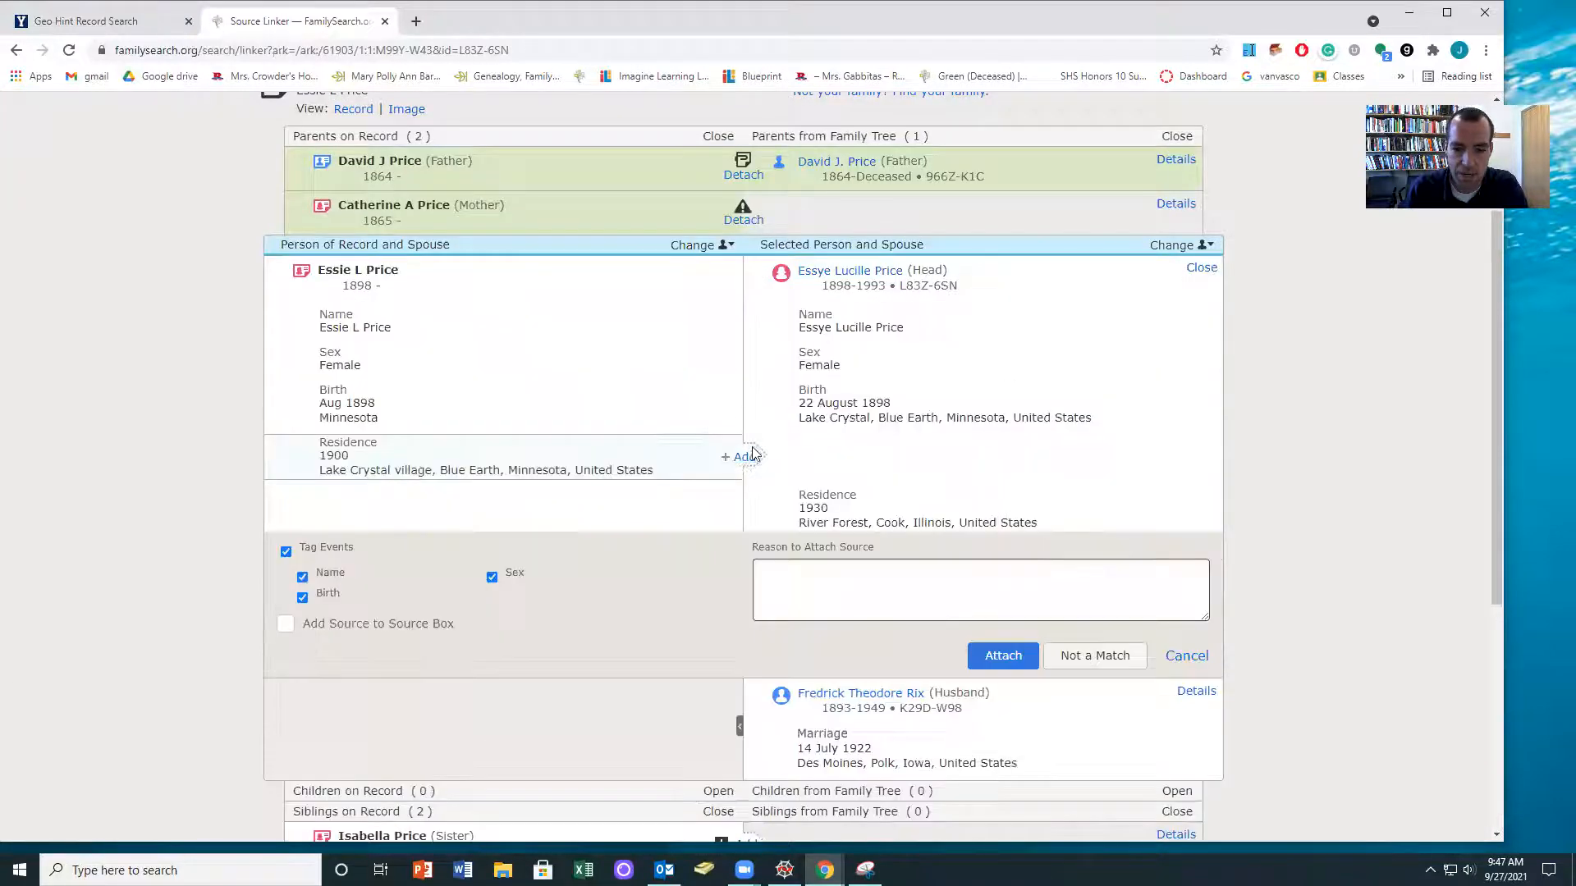
{"action": "left_click", "coordinate": [744, 457]}
{"action": "scroll", "coordinate": [1001, 607], "scroll_direction": "down", "scroll_amount": 2}
{"action": "left_click", "coordinate": [999, 621]}
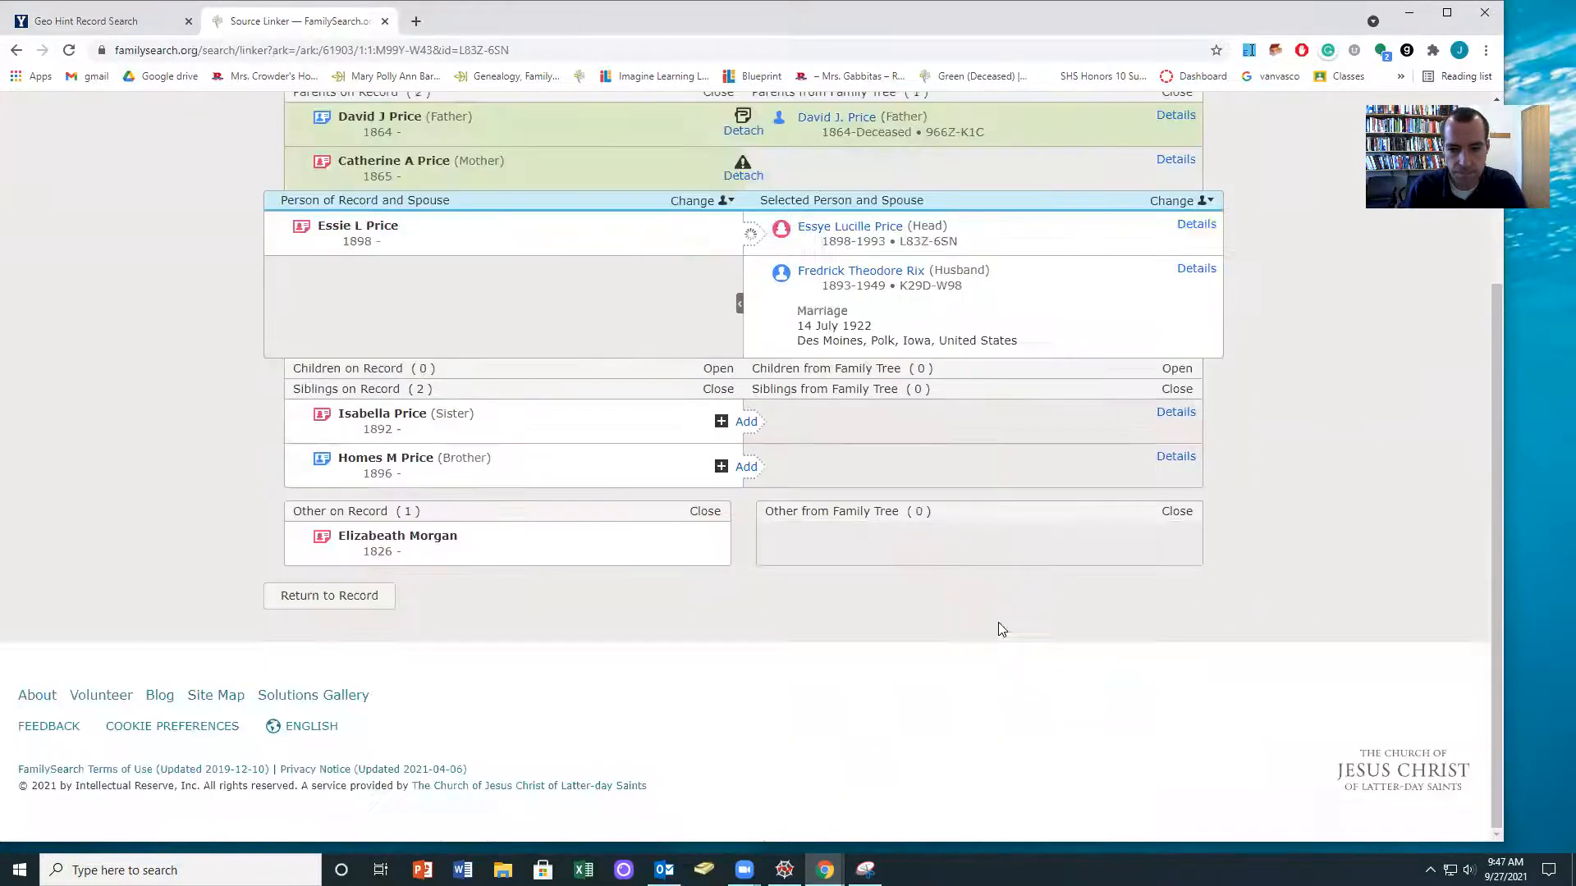
Change the selected person back to the father and attach the census to the existing match for the 1892 daughter with her 1900 residence
{"action": "scroll", "coordinate": [992, 594], "scroll_direction": "up", "scroll_amount": 2}
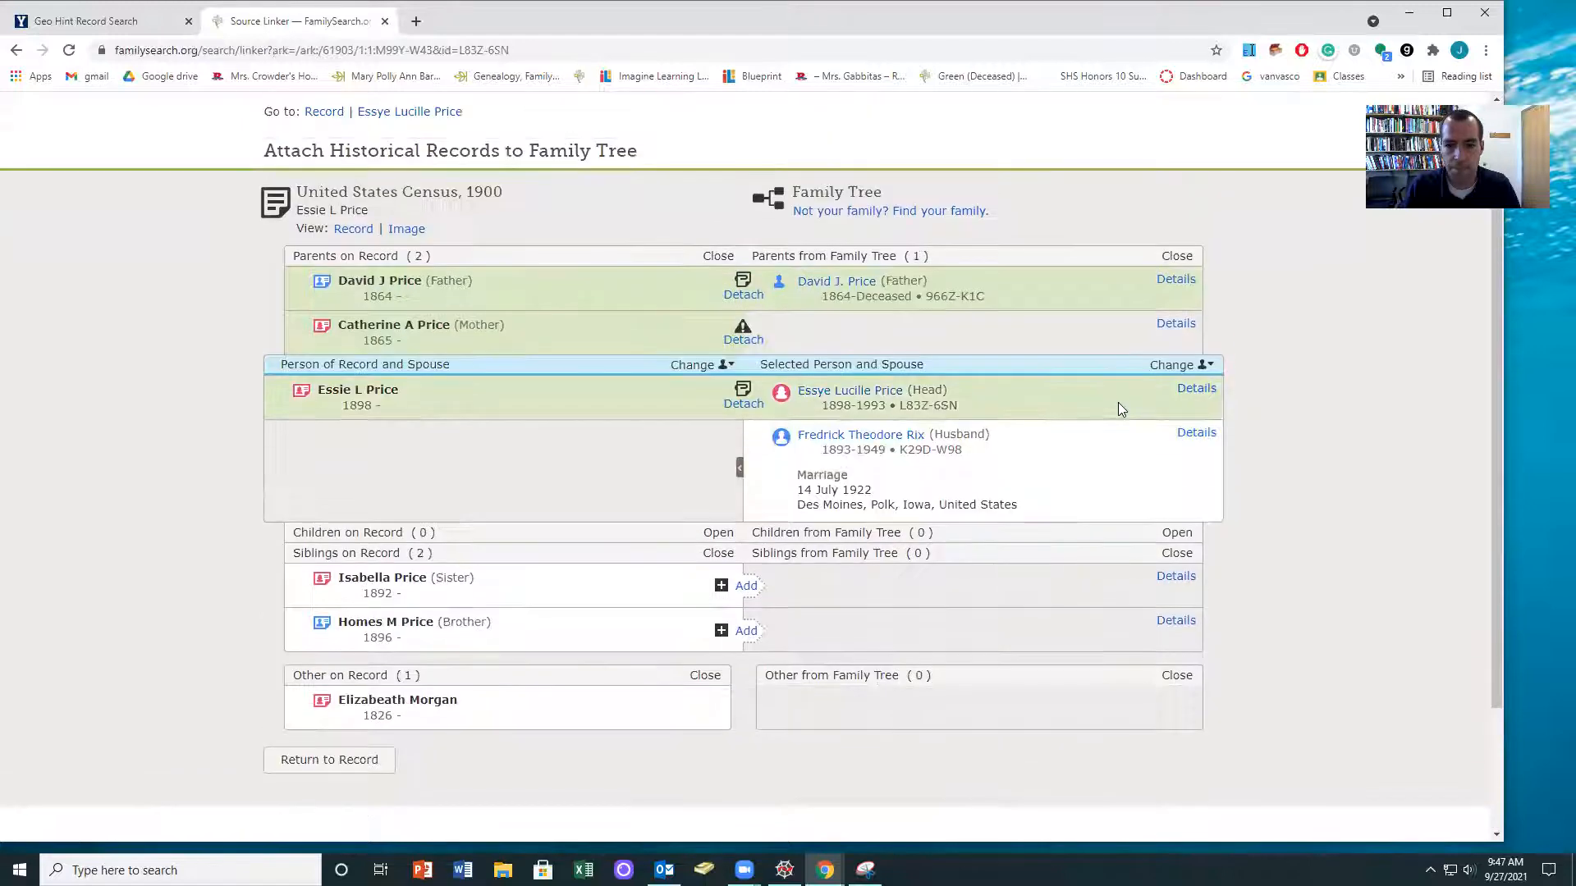
{"action": "left_click", "coordinate": [1180, 364]}
{"action": "left_click", "coordinate": [1030, 510]}
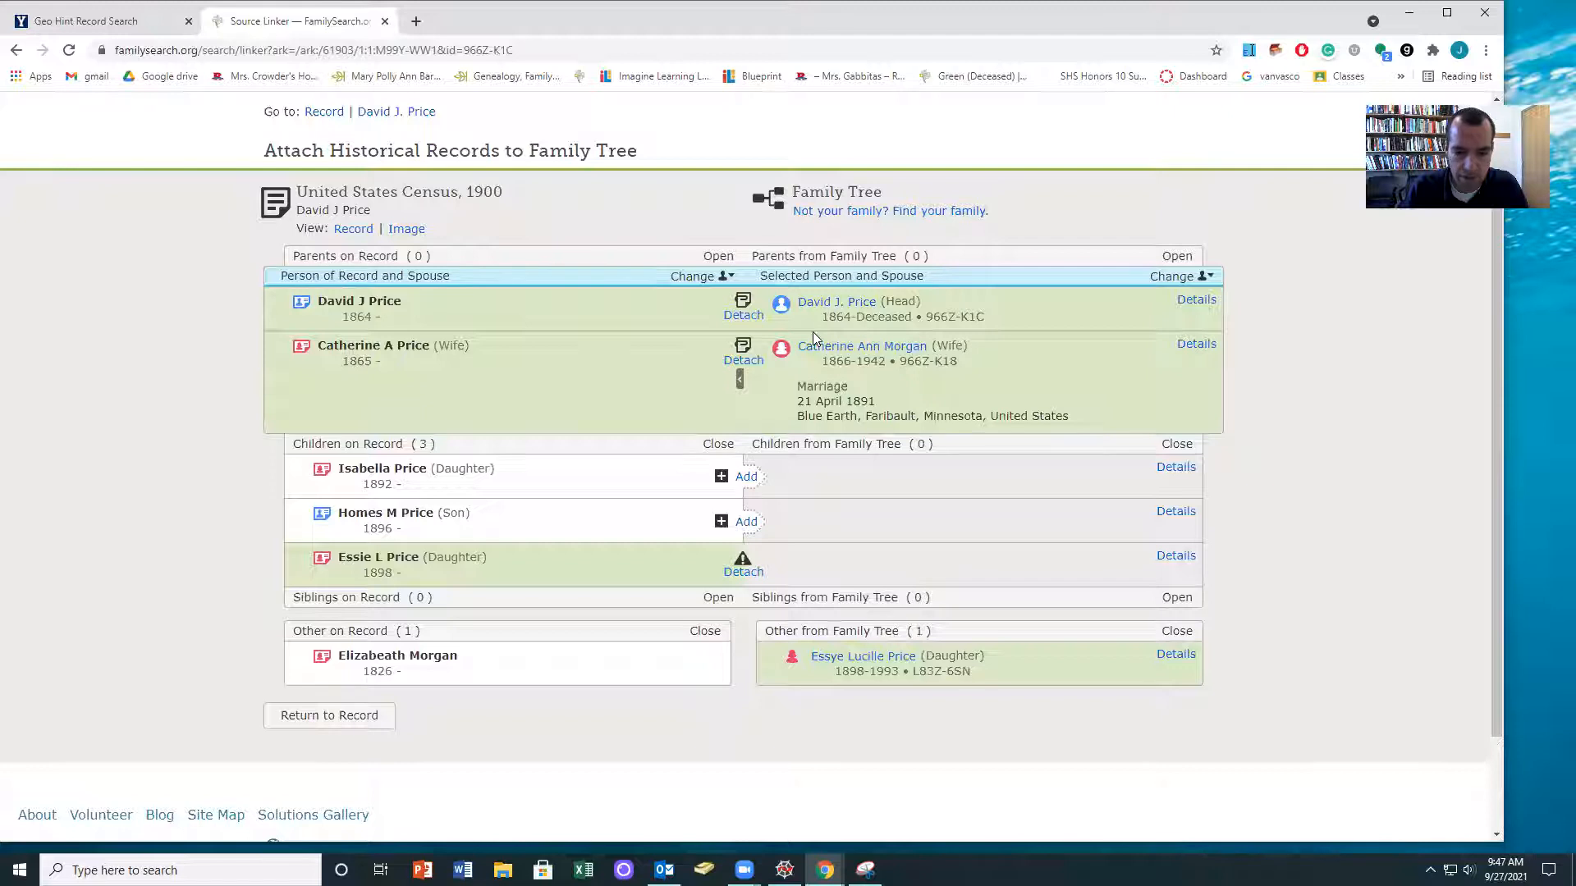
{"action": "left_click", "coordinate": [747, 478]}
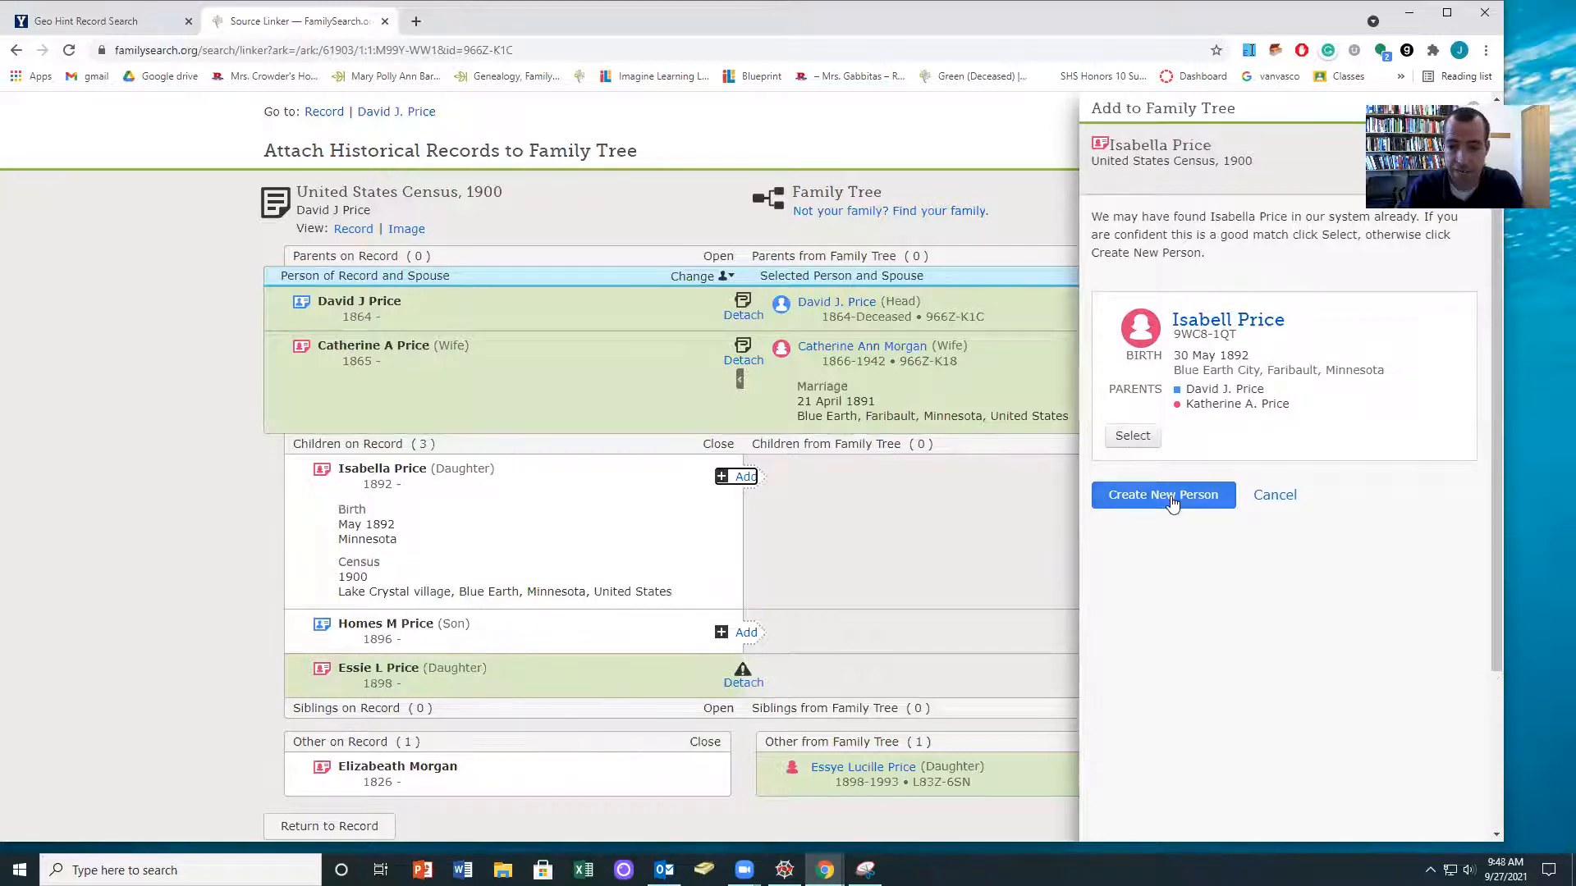
{"action": "left_click", "coordinate": [1133, 435]}
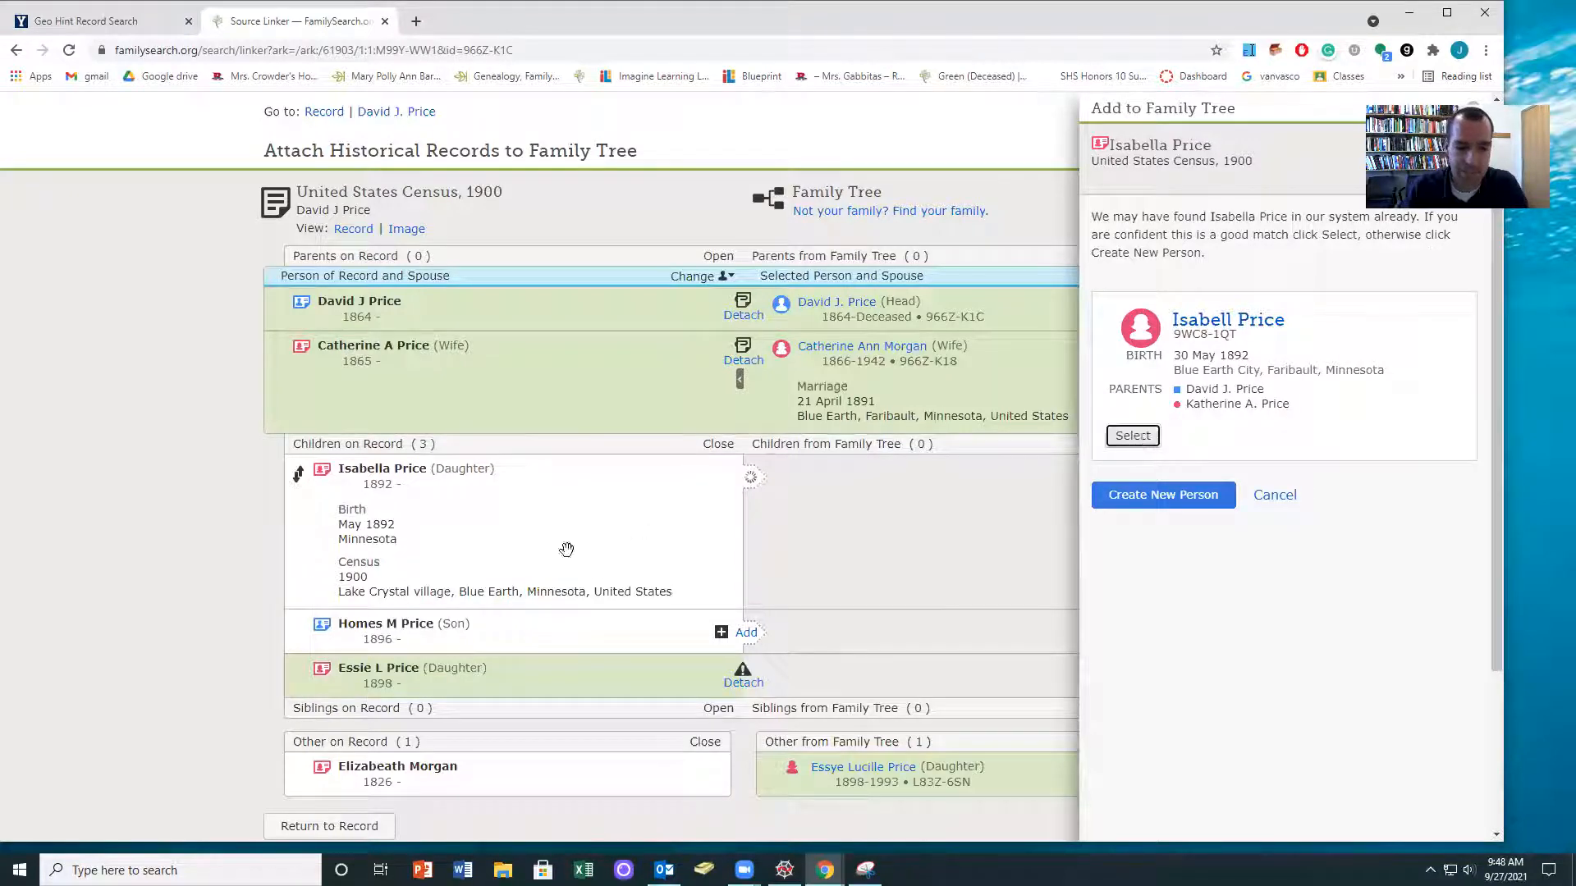
{"action": "left_click", "coordinate": [744, 653]}
{"action": "scroll", "coordinate": [961, 609], "scroll_direction": "down", "scroll_amount": 3}
{"action": "left_click", "coordinate": [1089, 756]}
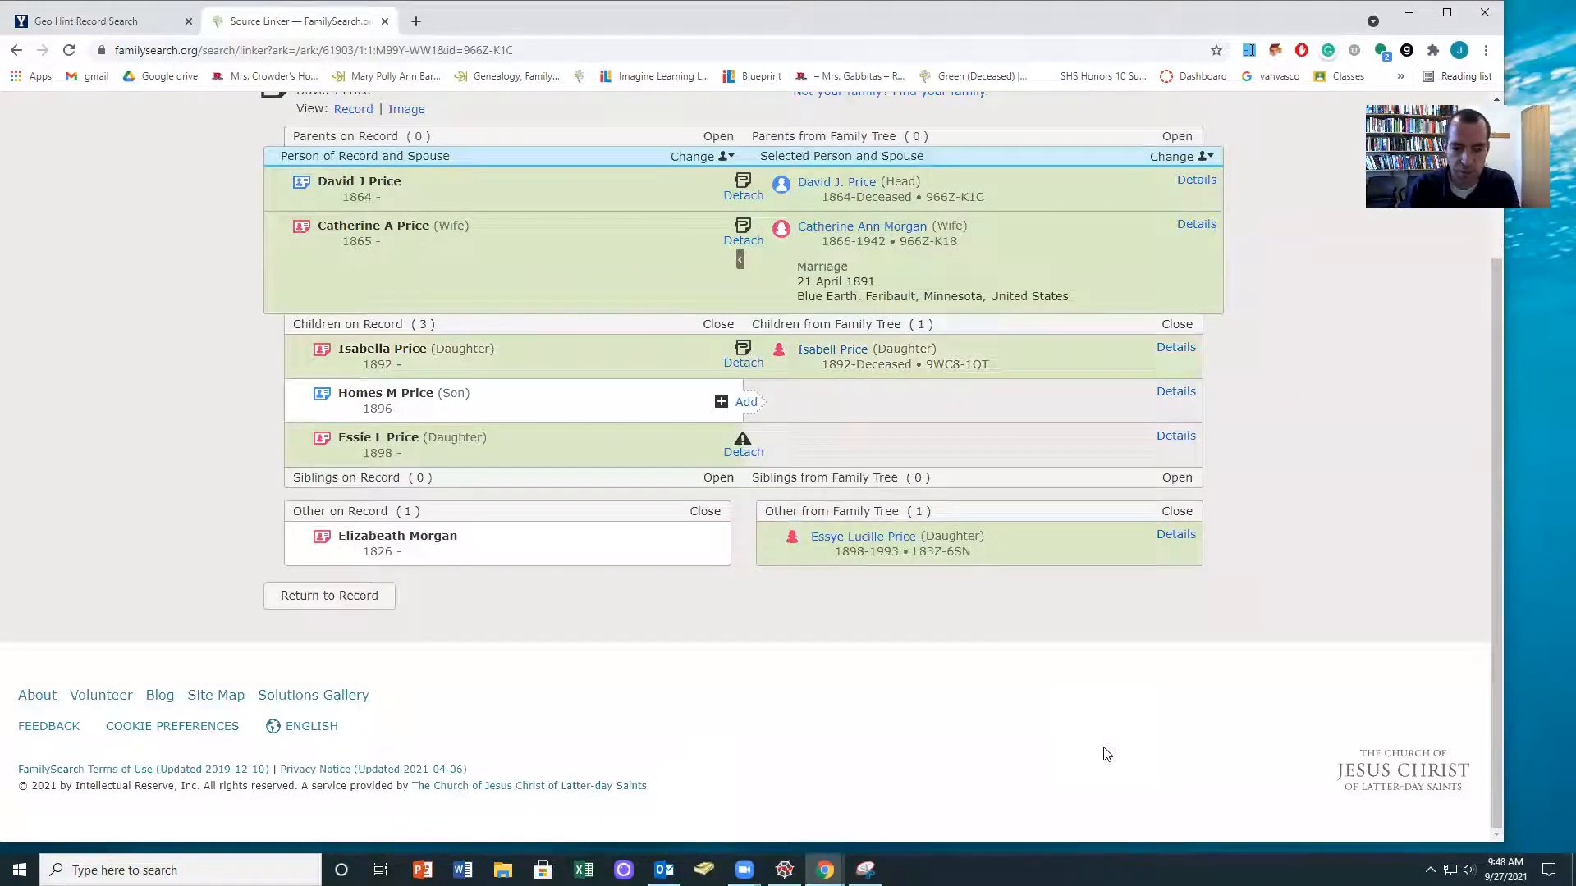
Create a new Family Tree person for the son born in 1896 and attach the census record with his 1900 Lake Crystal residence
{"action": "left_click", "coordinate": [748, 401]}
{"action": "left_click", "coordinate": [1159, 812]}
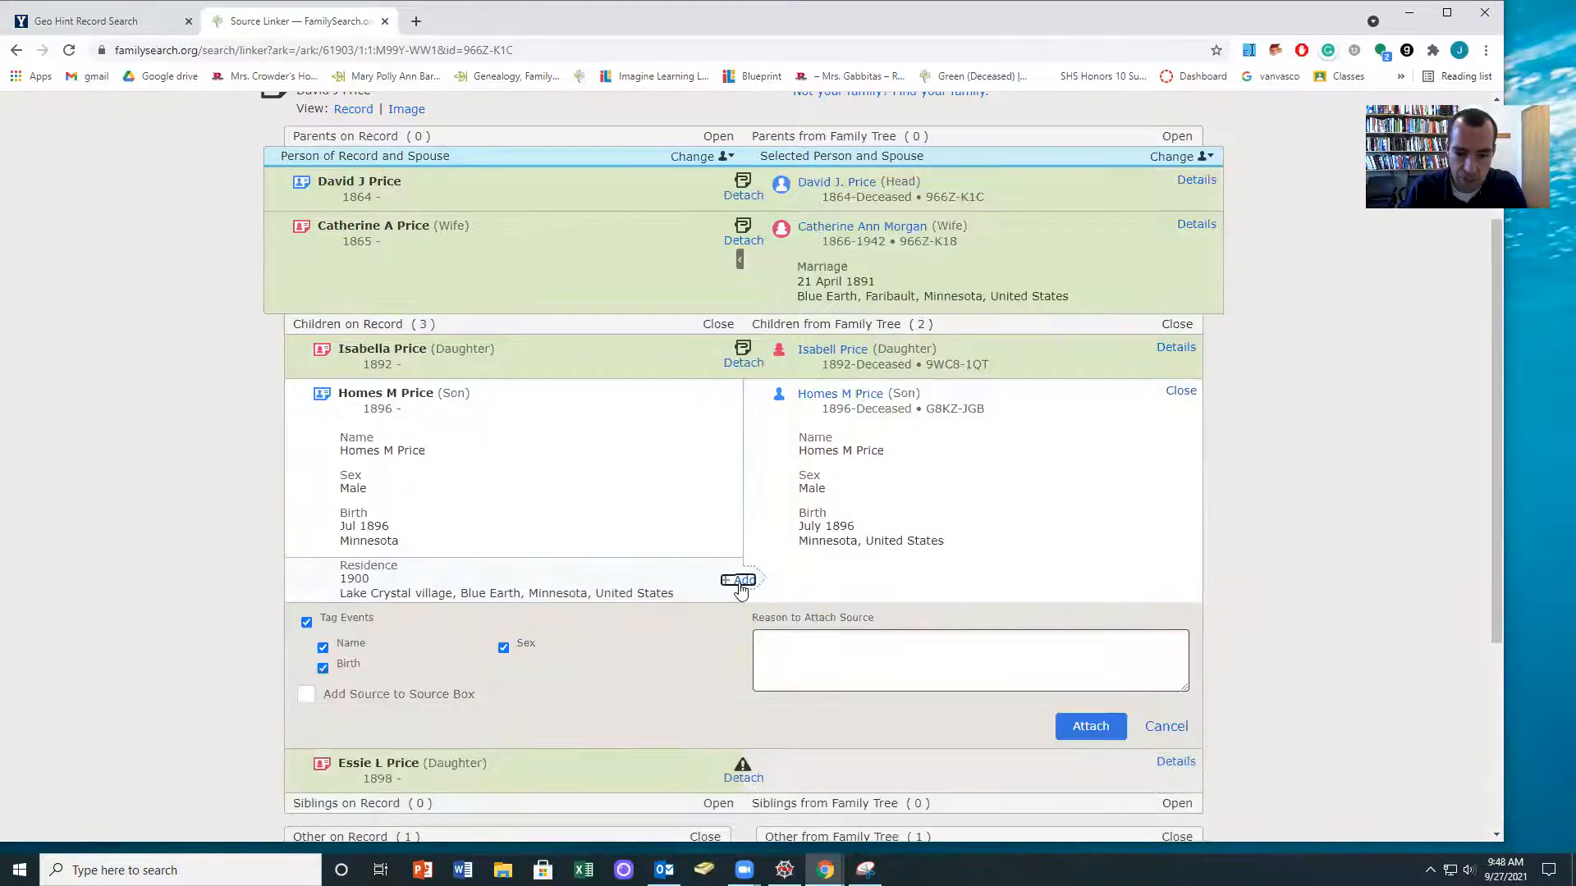
{"action": "left_click", "coordinate": [742, 588]}
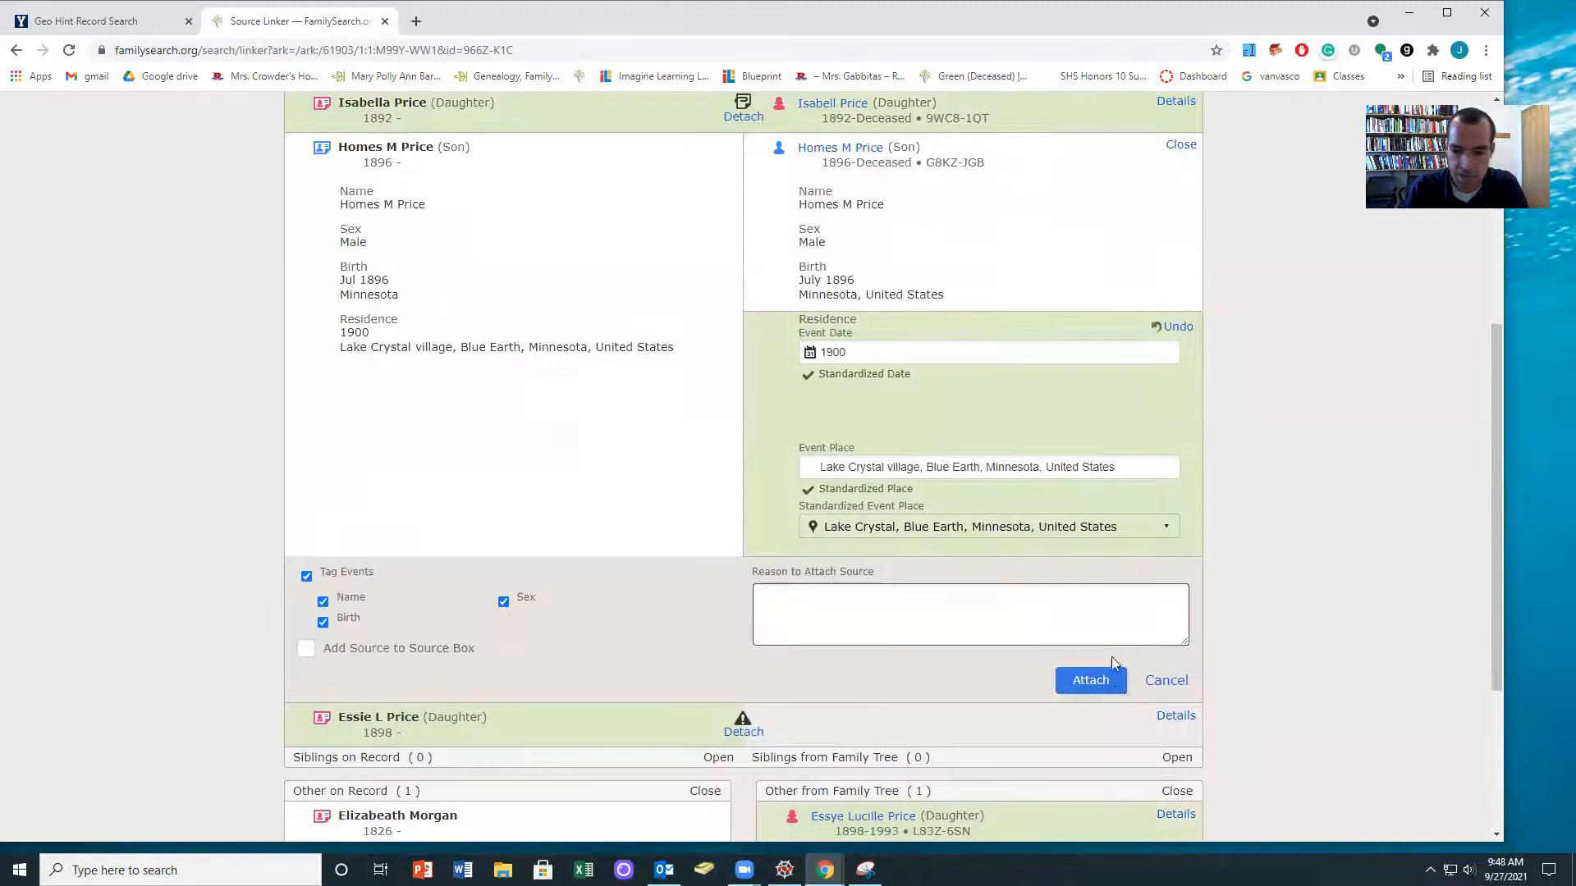
{"action": "left_click", "coordinate": [1097, 686]}
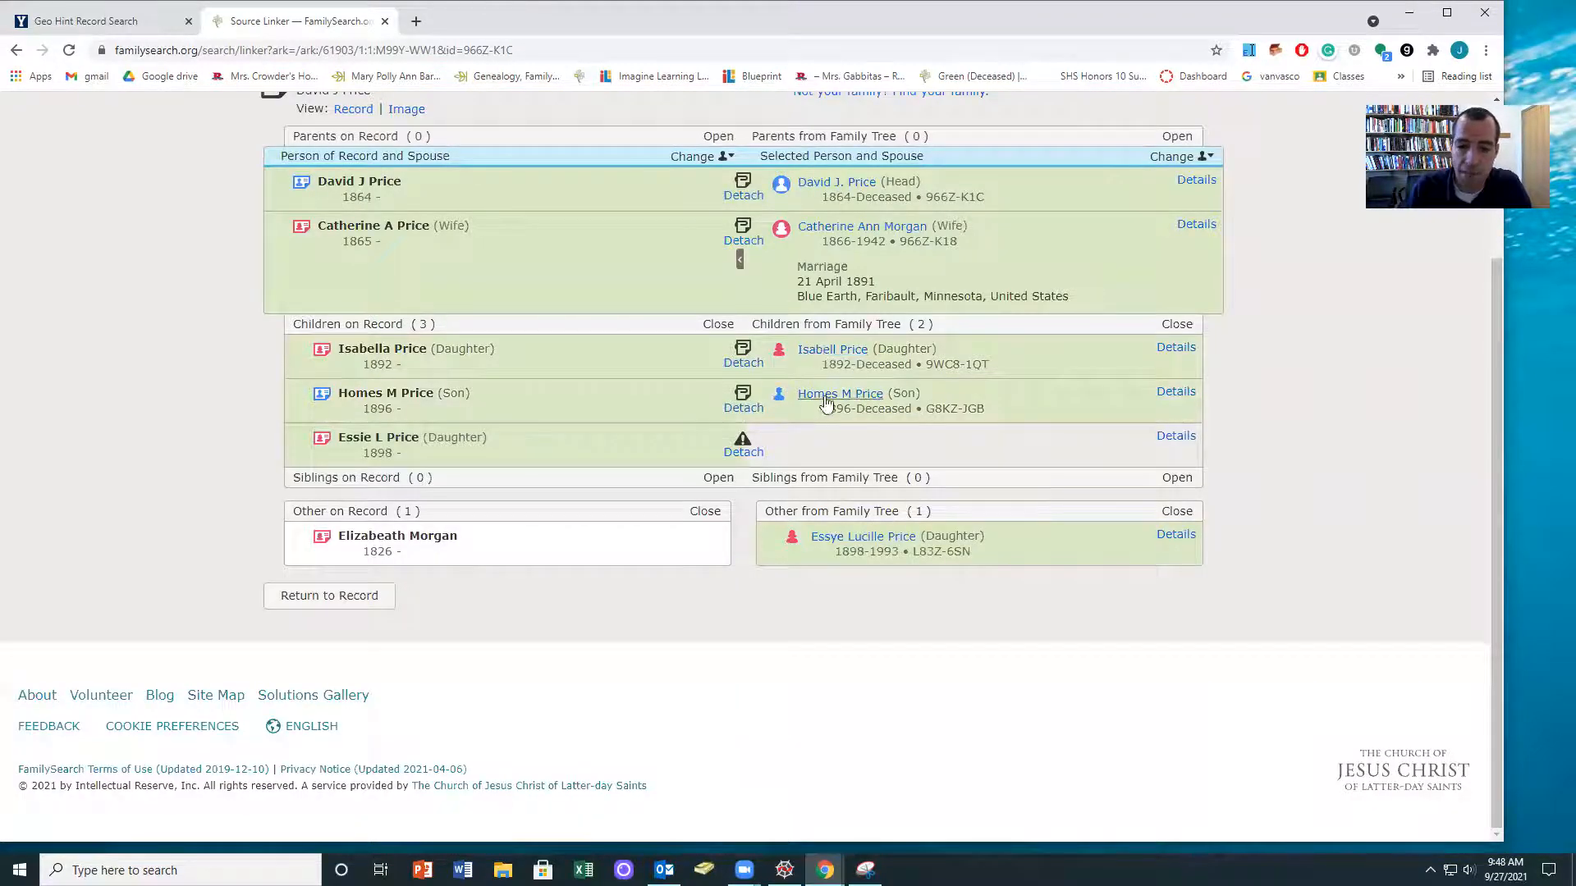
Open the person page of the daughter born in 1892 and examine the parents and siblings in Family Members
{"action": "left_click", "coordinate": [829, 352]}
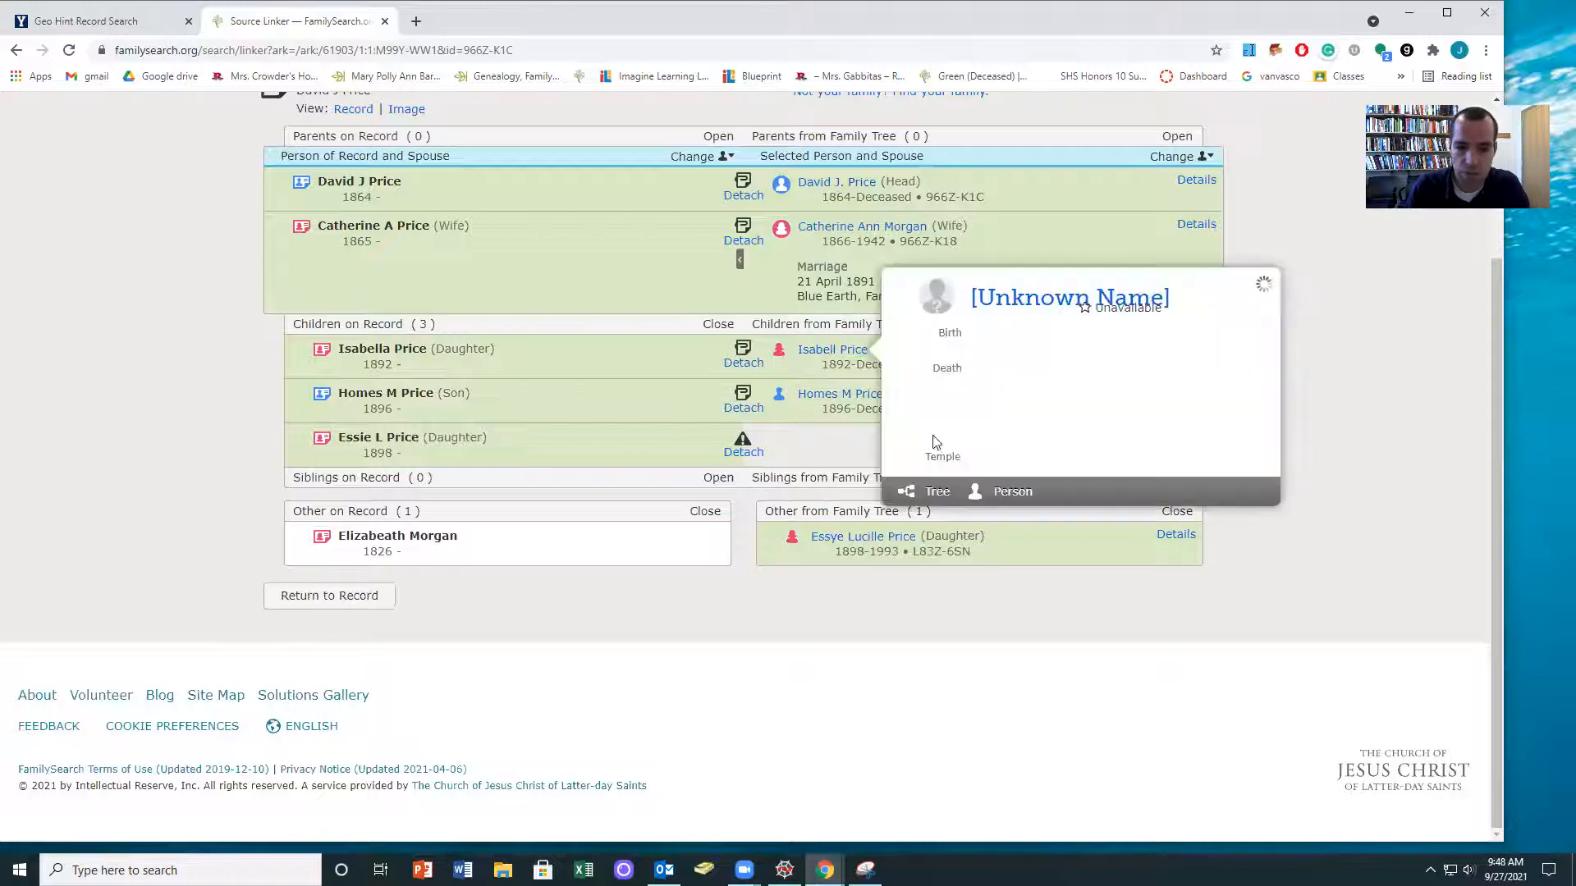
{"action": "left_click", "coordinate": [1014, 506]}
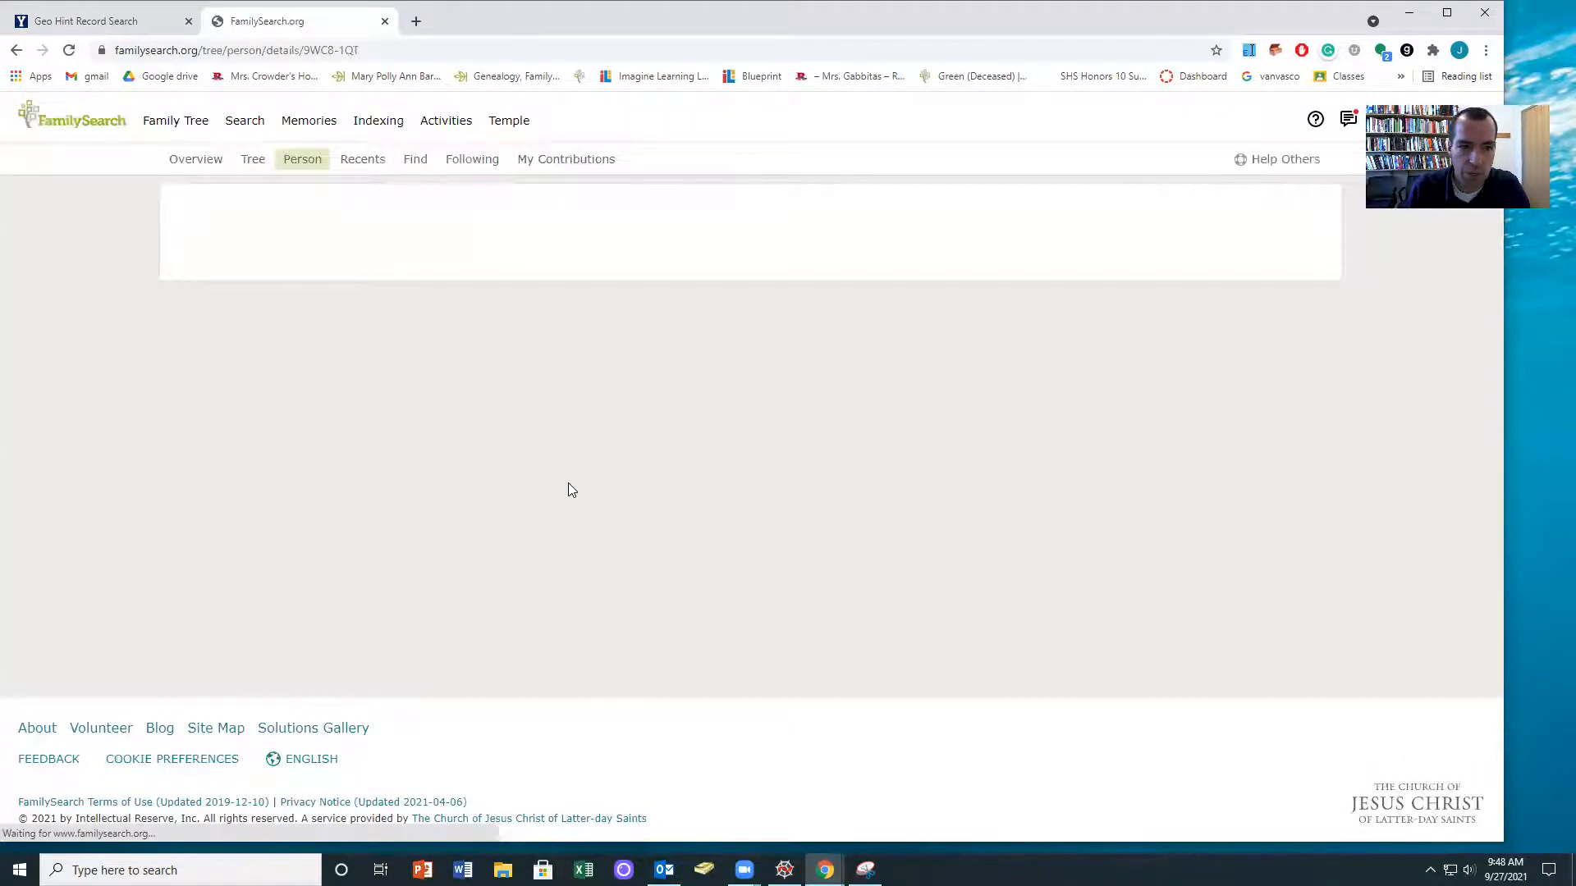
{"action": "scroll", "coordinate": [643, 469], "scroll_direction": "down", "scroll_amount": 5}
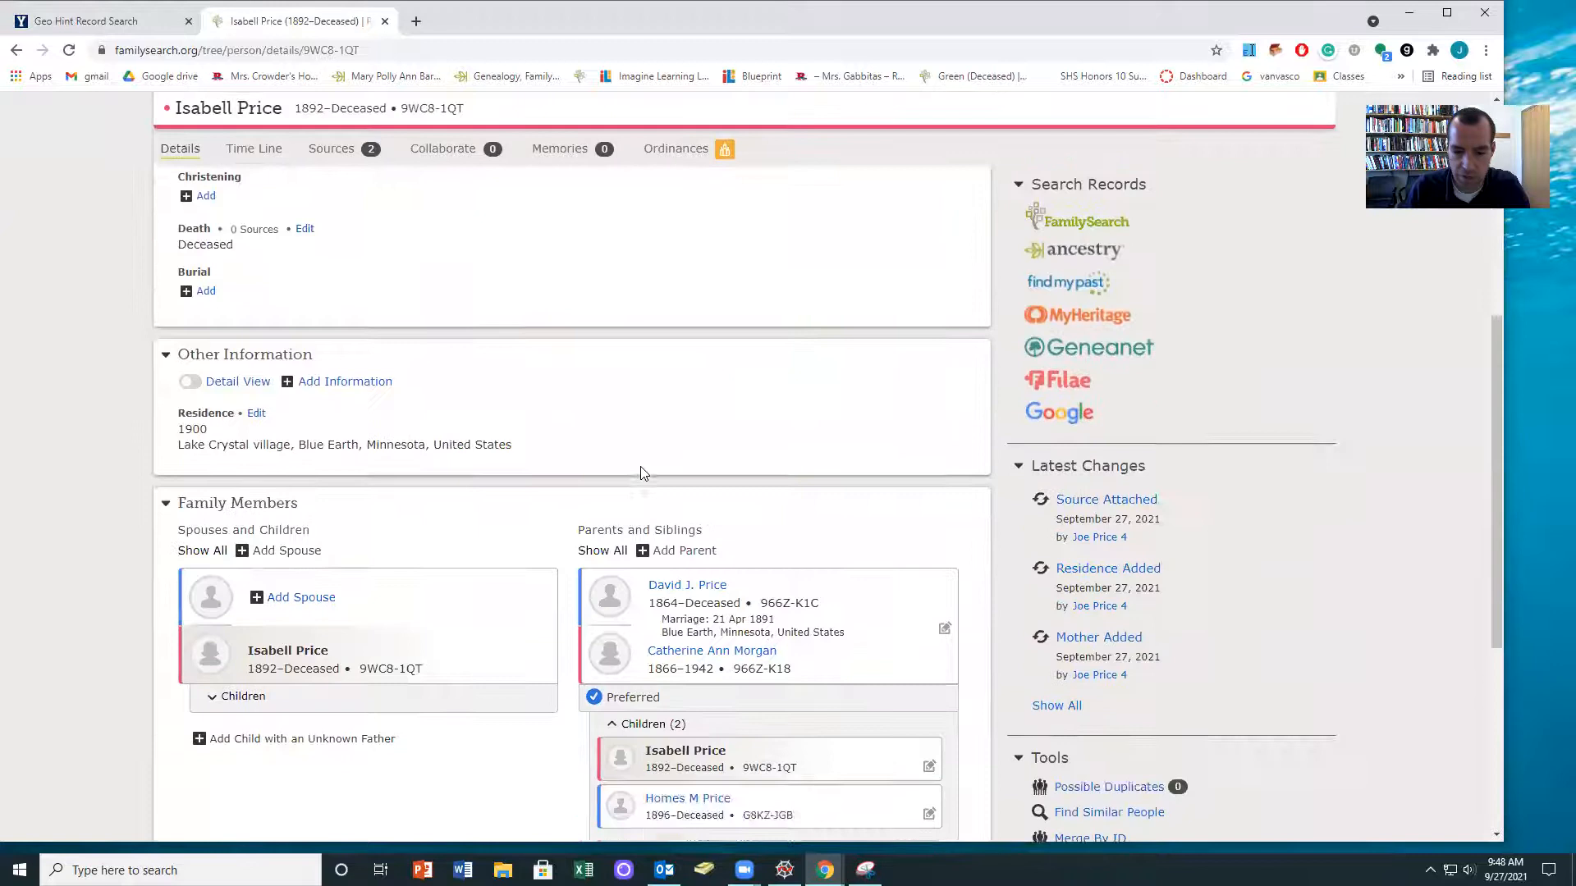
{"action": "scroll", "coordinate": [644, 474], "scroll_direction": "down", "scroll_amount": 4}
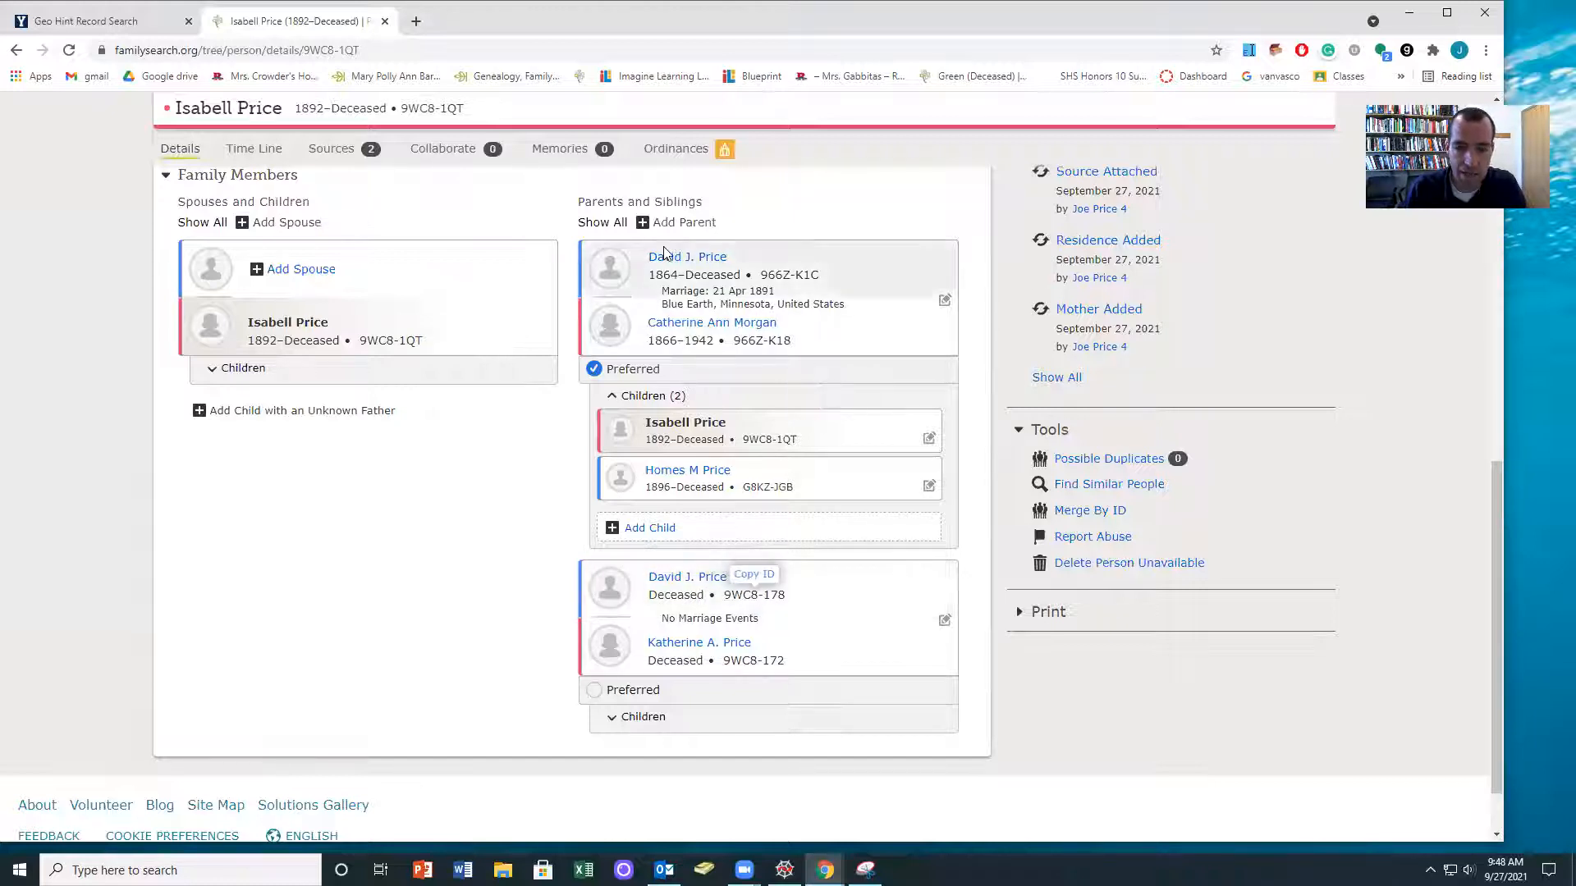
Close the FamilySearch person page, clear the surname in BYU RLL Hints and search for record hints in Yauco, Puerto Rico
{"action": "left_click_drag", "start_coordinate": [362, 28], "coordinate": [369, 106]}
{"action": "left_click", "coordinate": [1502, 89]}
{"action": "left_click_drag", "start_coordinate": [667, 248], "coordinate": [555, 247]}
{"action": "key", "text": "BackSpace"}
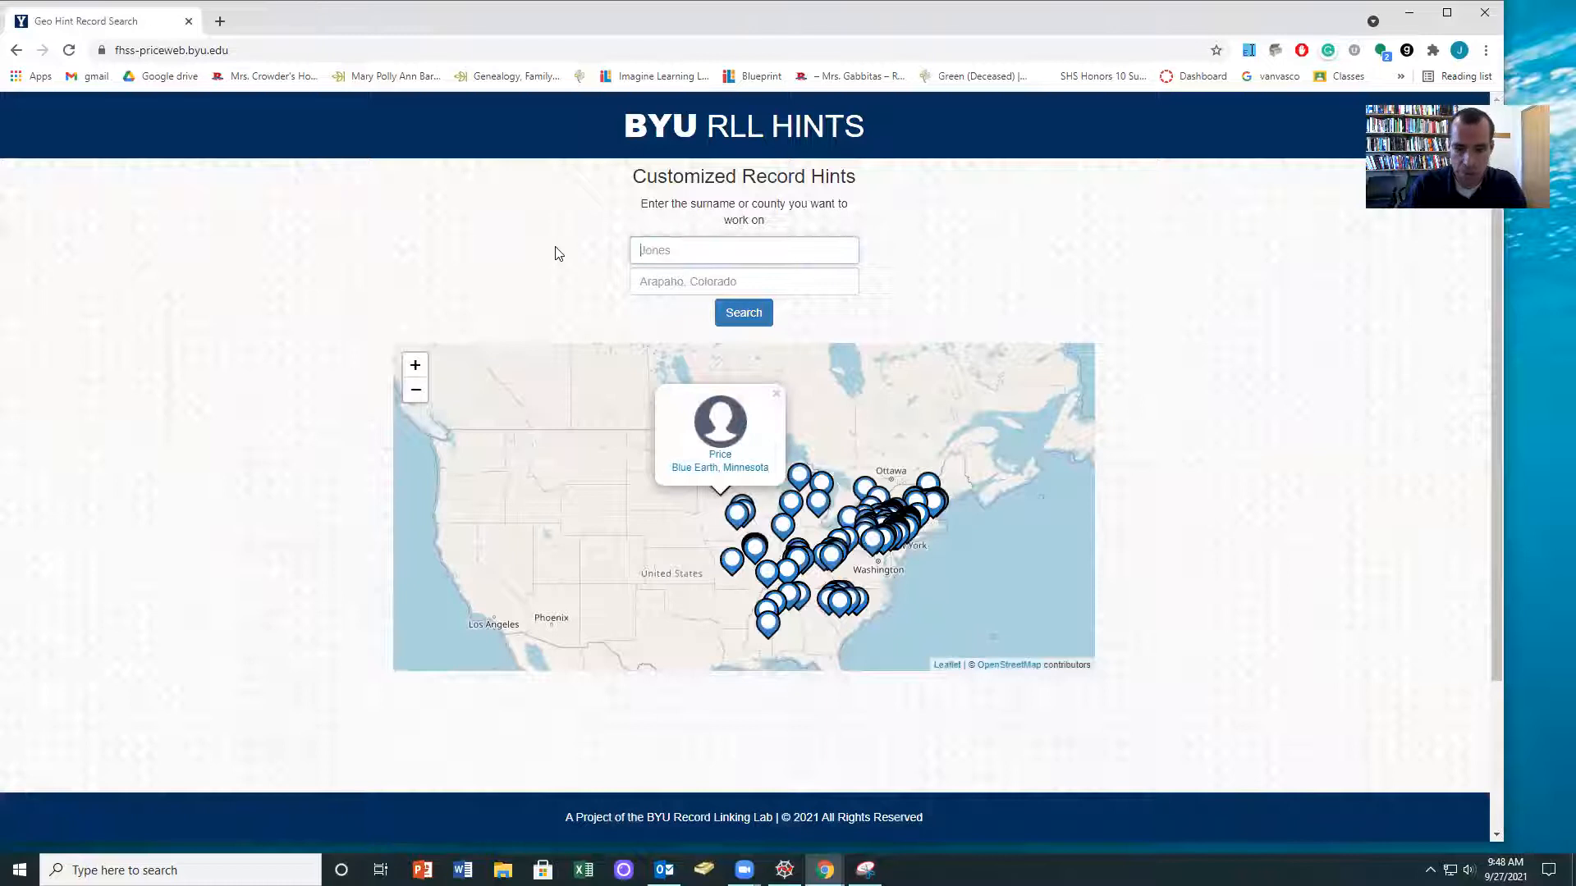
{"action": "left_click", "coordinate": [674, 284]}
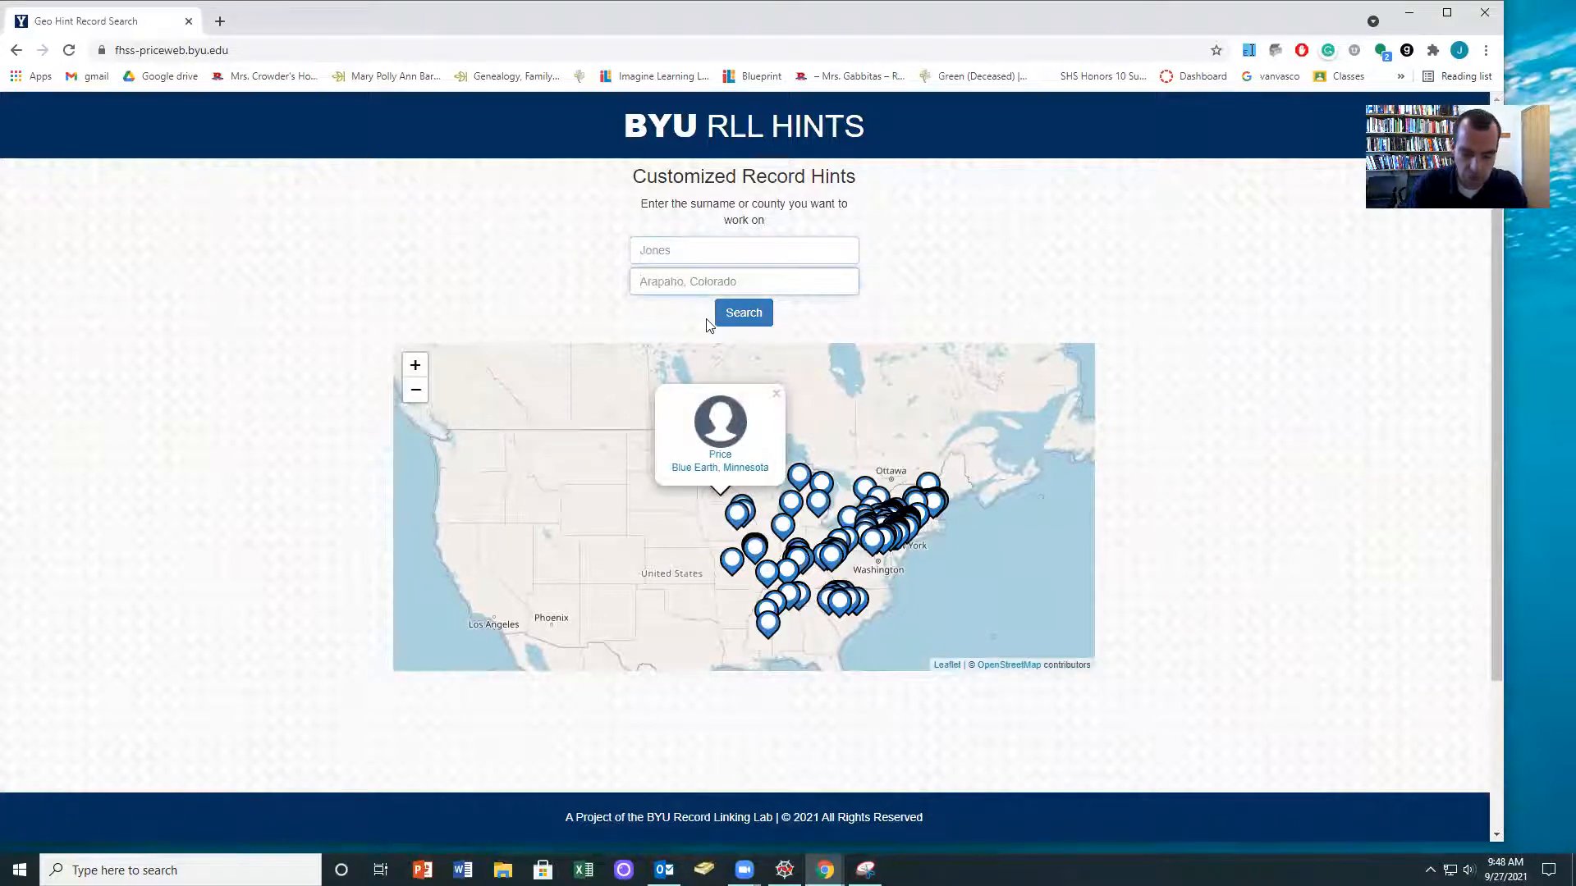
{"action": "type", "text": "puerto"}
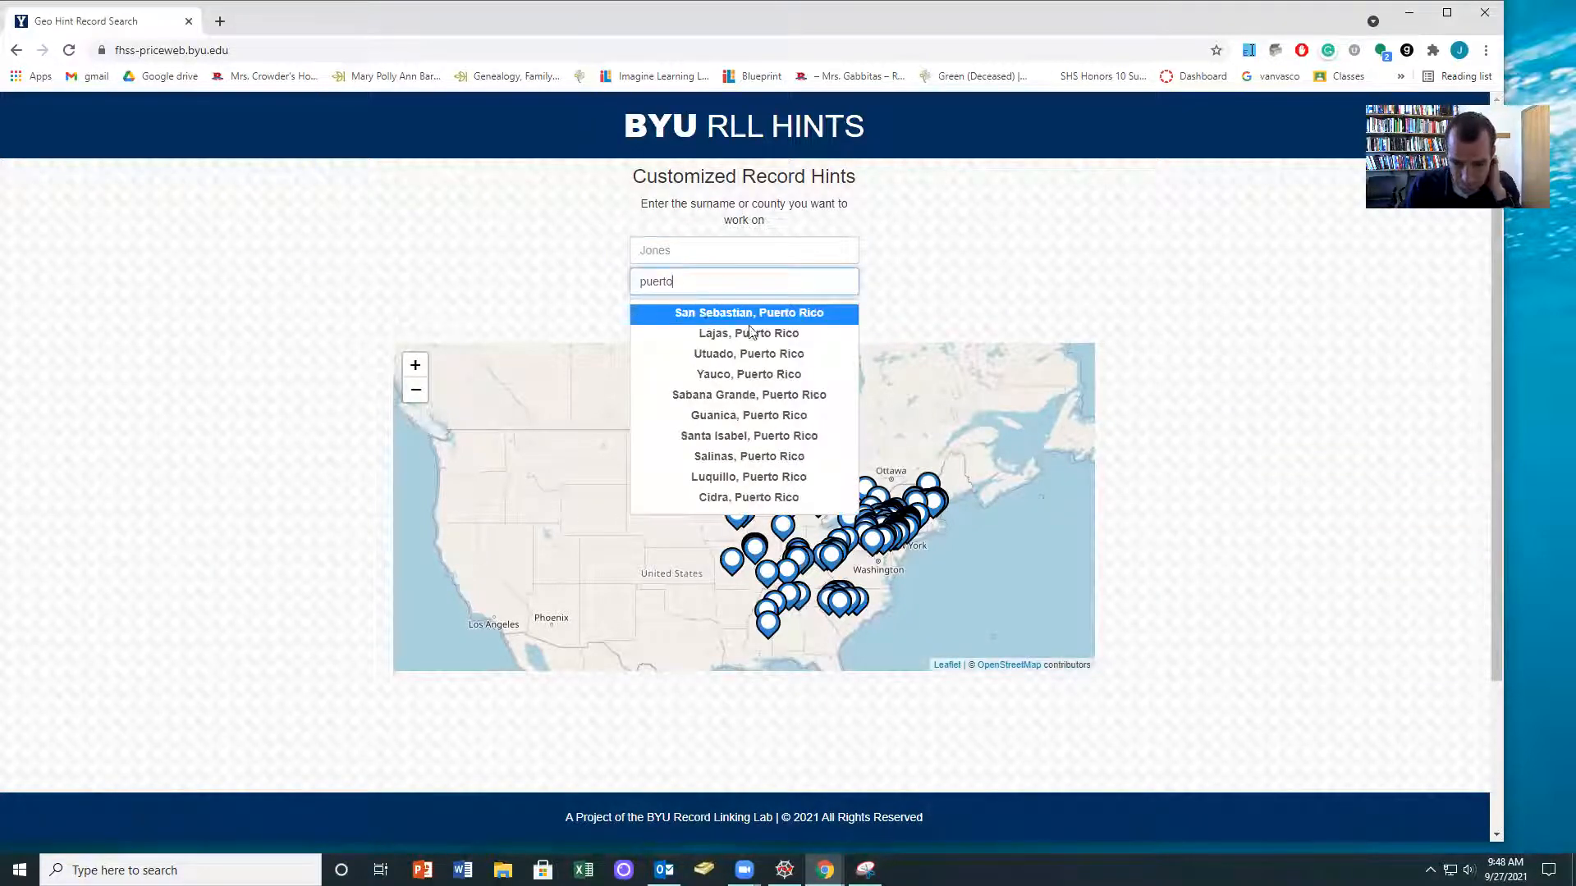
{"action": "left_click", "coordinate": [732, 376]}
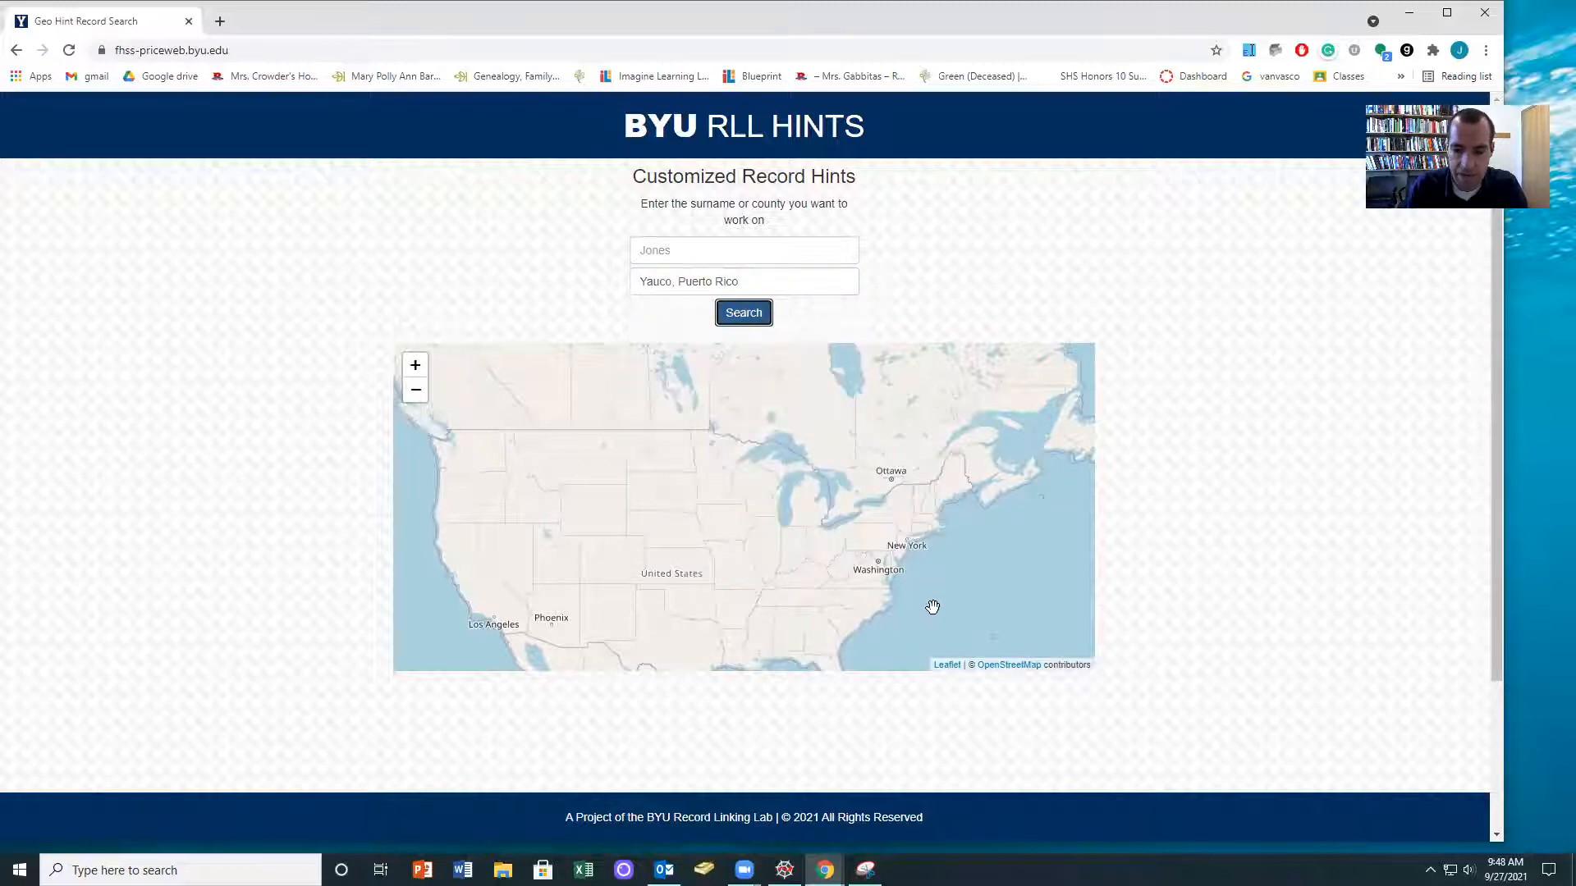
Locate the Yauco hint markers in southern Puerto Rico on the map and open the record hint from a marker southeast of the town
{"action": "left_click_drag", "start_coordinate": [959, 605], "coordinate": [688, 431]}
{"action": "left_click_drag", "start_coordinate": [804, 565], "coordinate": [892, 445]}
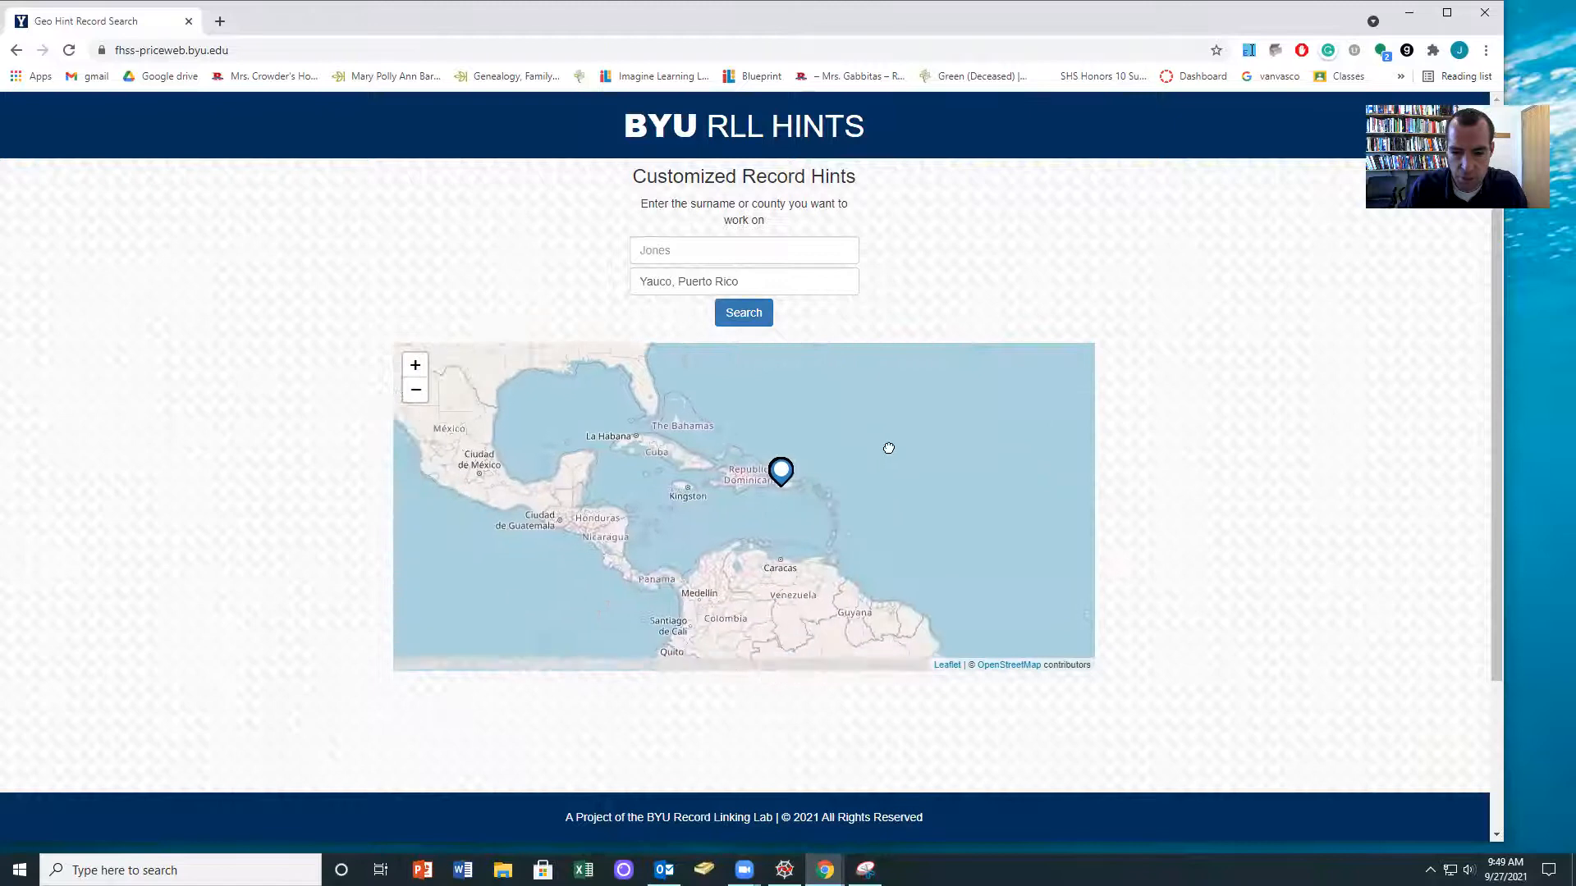
{"action": "scroll", "coordinate": [845, 466], "scroll_direction": "up", "scroll_amount": 1}
{"action": "left_click_drag", "start_coordinate": [788, 488], "coordinate": [783, 530]}
{"action": "scroll", "coordinate": [795, 524], "scroll_direction": "up", "scroll_amount": 1}
{"action": "scroll", "coordinate": [783, 530], "scroll_direction": "up", "scroll_amount": 2}
{"action": "left_click_drag", "start_coordinate": [694, 424], "coordinate": [728, 510]}
{"action": "scroll", "coordinate": [728, 509], "scroll_direction": "up", "scroll_amount": 2}
{"action": "left_click_drag", "start_coordinate": [733, 406], "coordinate": [747, 510]}
{"action": "scroll", "coordinate": [747, 509], "scroll_direction": "up", "scroll_amount": 2}
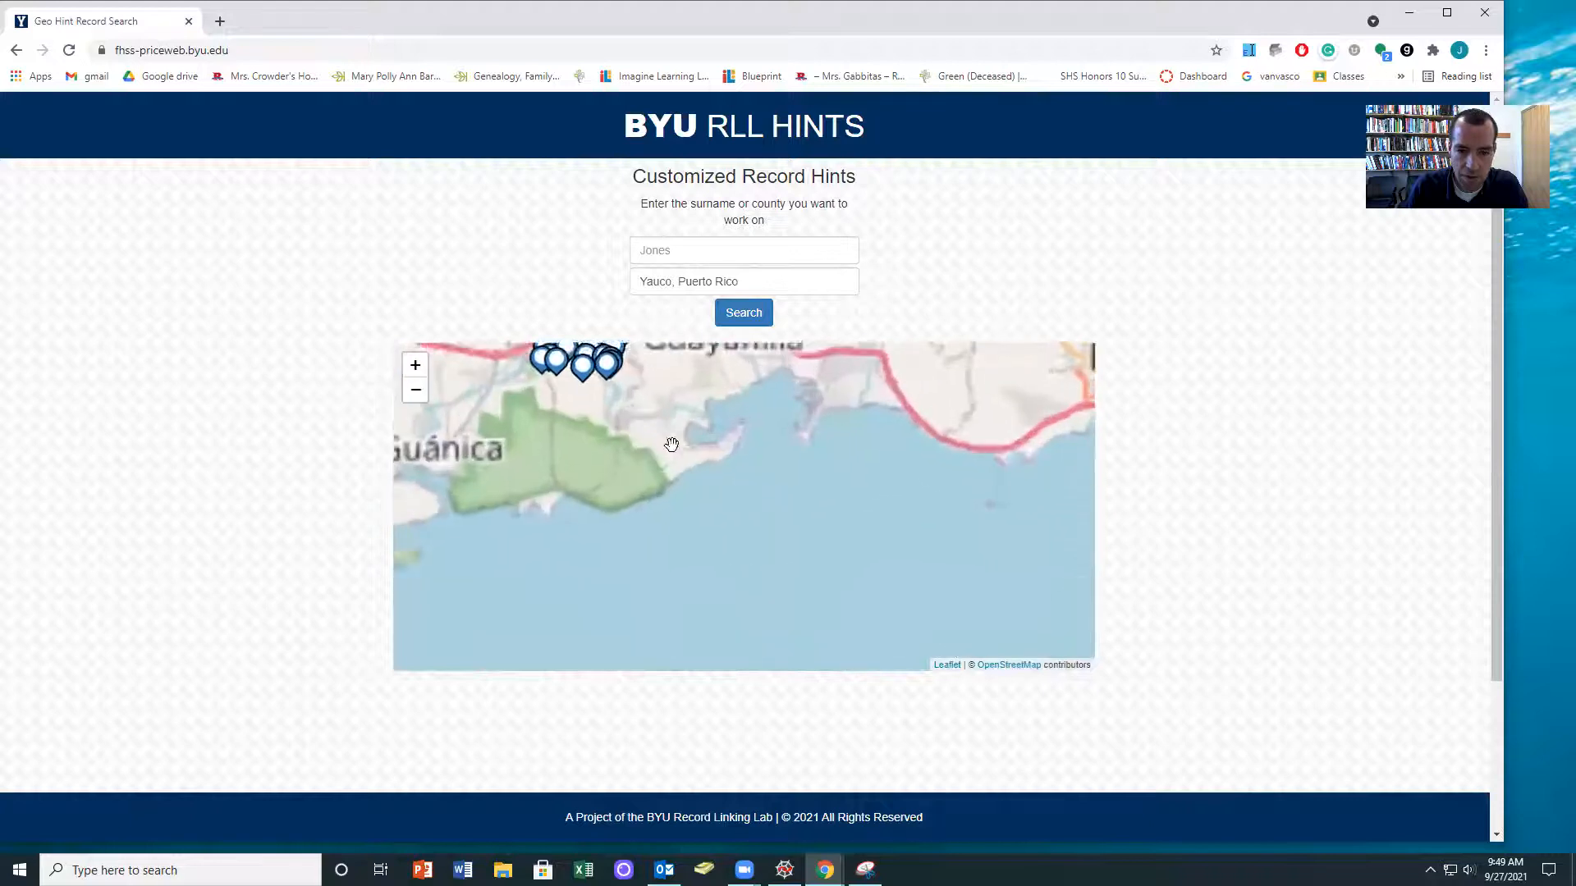
{"action": "left_click_drag", "start_coordinate": [668, 439], "coordinate": [802, 563]}
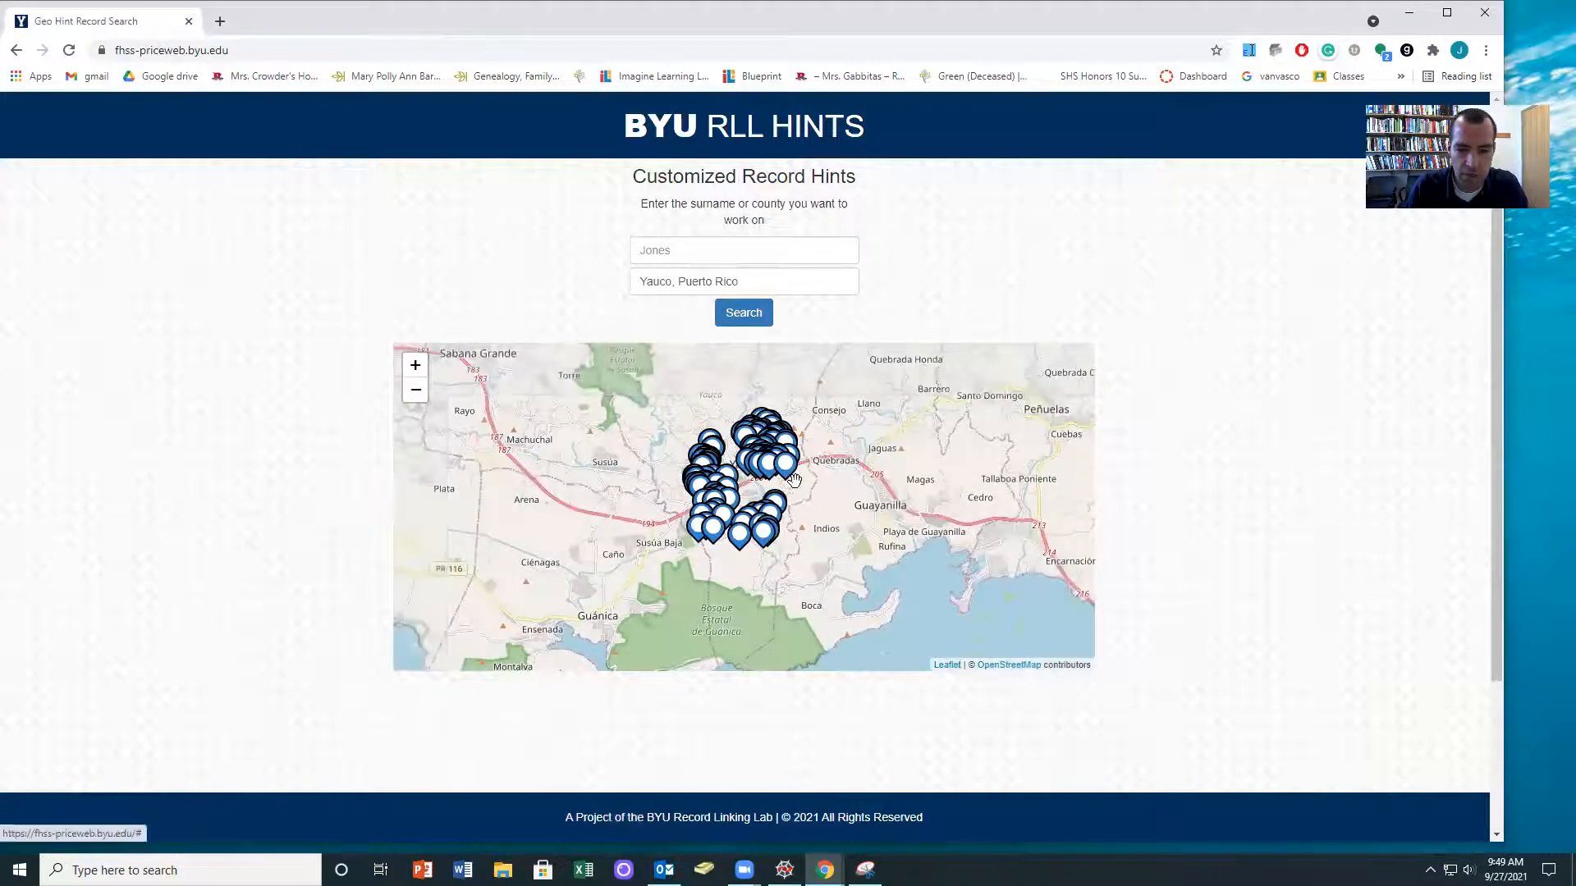
{"action": "scroll", "coordinate": [794, 481], "scroll_direction": "up", "scroll_amount": 1}
{"action": "left_click", "coordinate": [754, 546]}
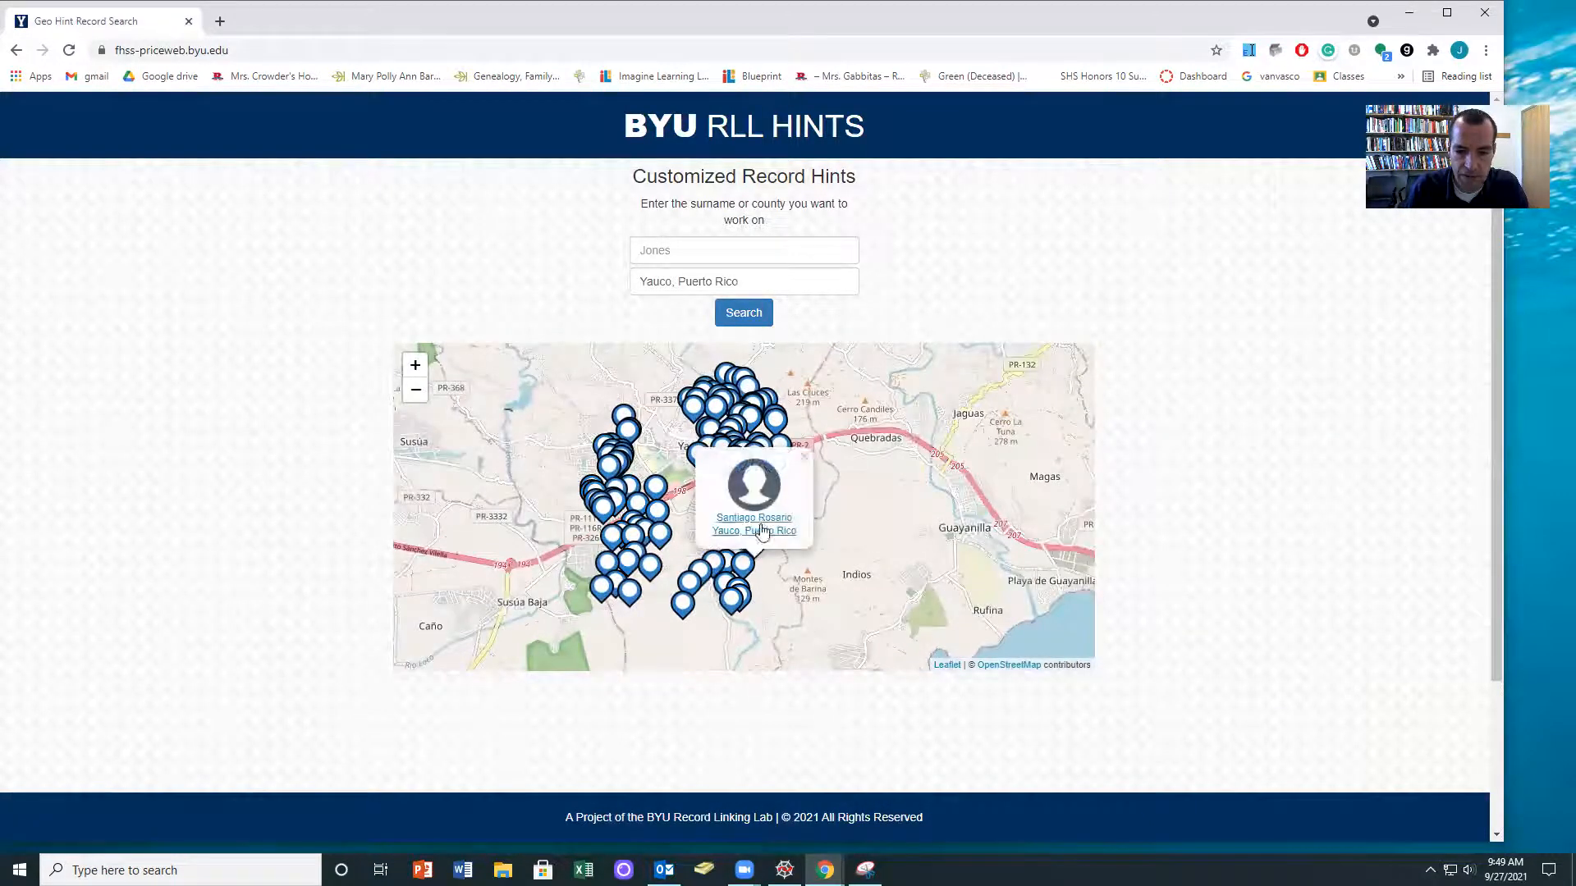
{"action": "left_click", "coordinate": [755, 524]}
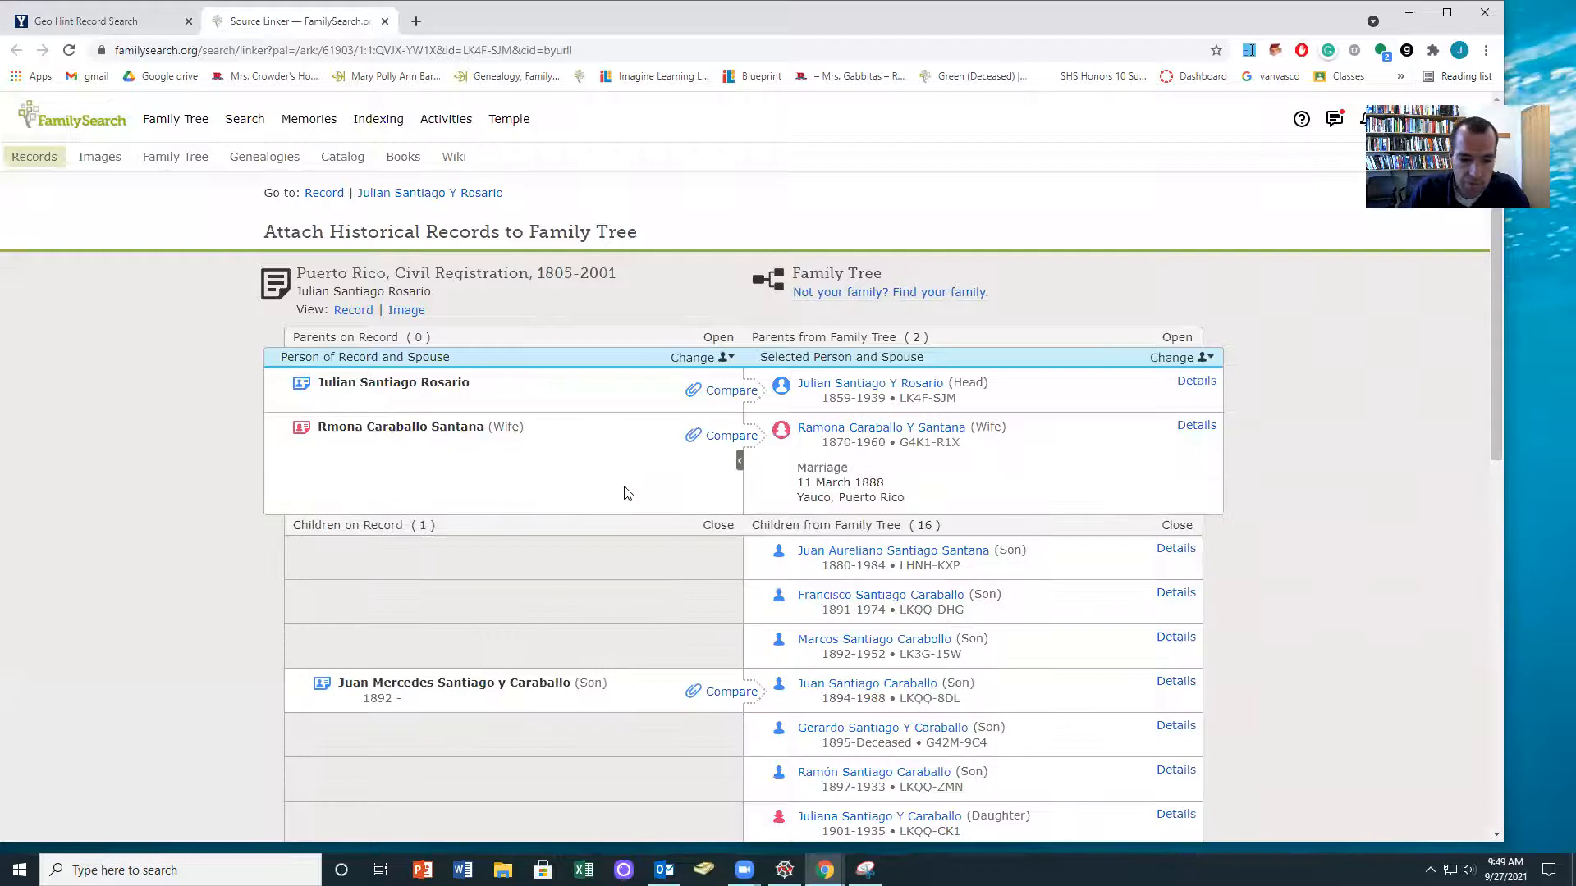
Expand the Family Tree details of the 1894 son, the wife and the head to compare them with the record, and return to the hints map
{"action": "left_click", "coordinate": [1175, 682]}
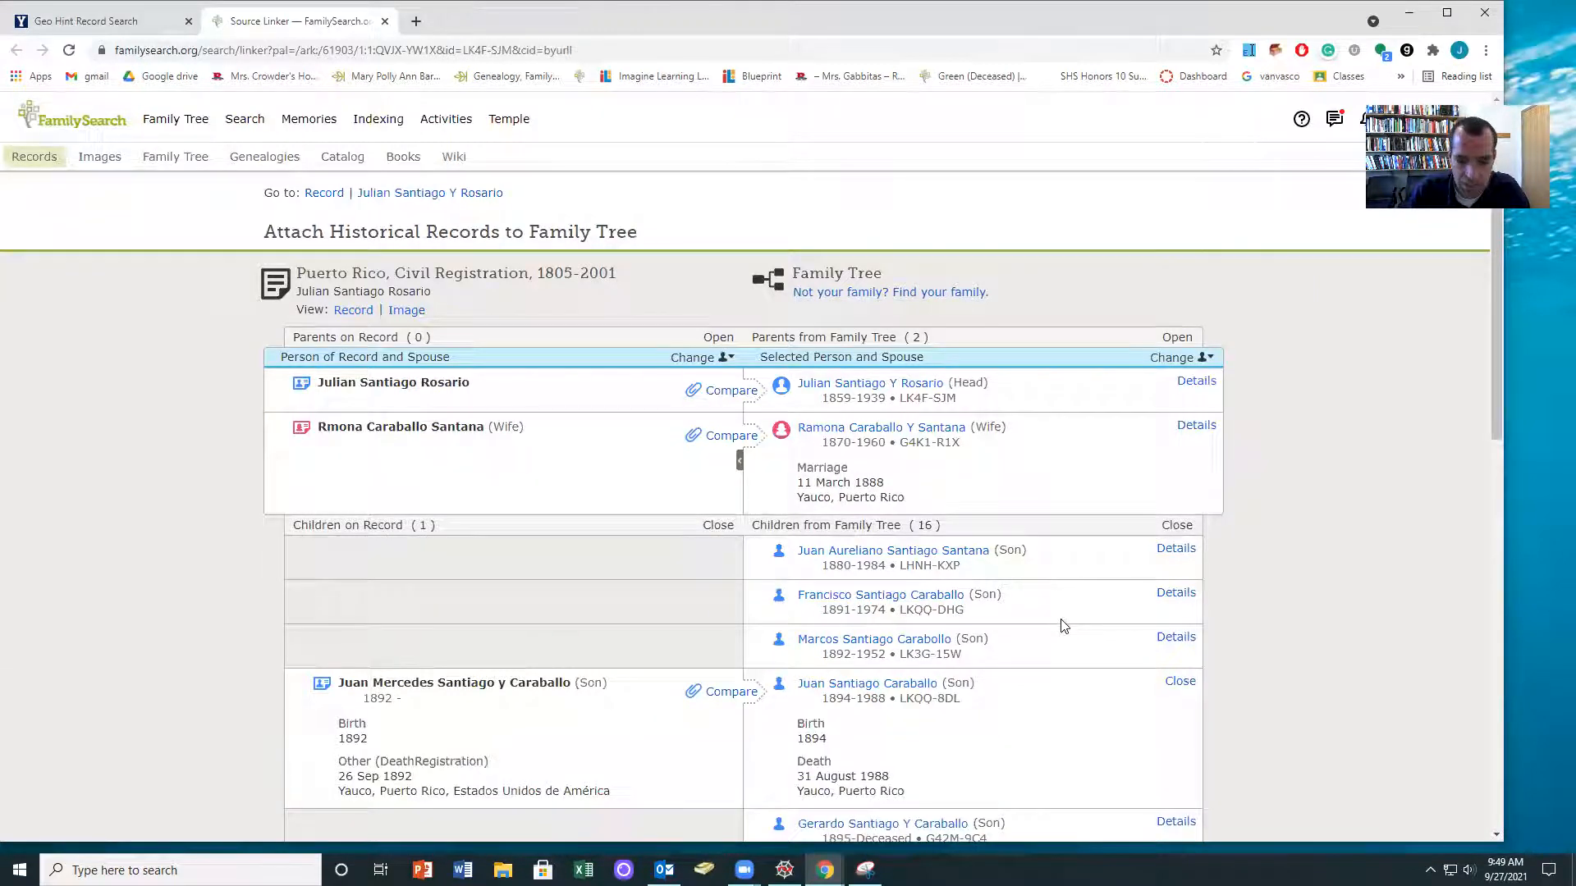
{"action": "left_click", "coordinate": [1196, 426]}
{"action": "left_click", "coordinate": [1204, 387]}
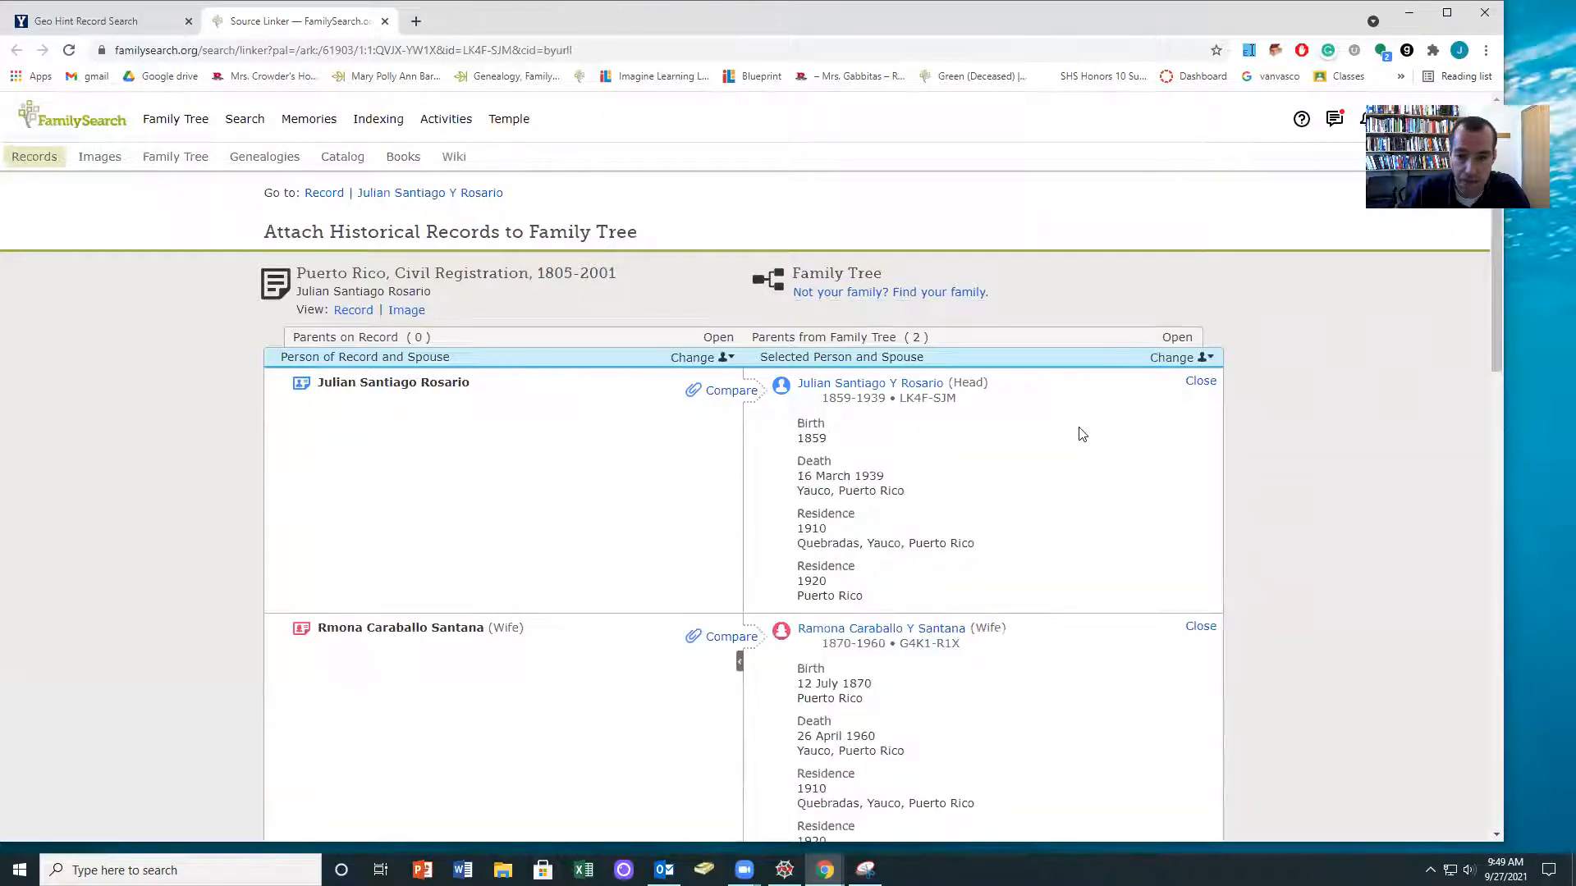
{"action": "scroll", "coordinate": [1038, 460], "scroll_direction": "down", "scroll_amount": 1}
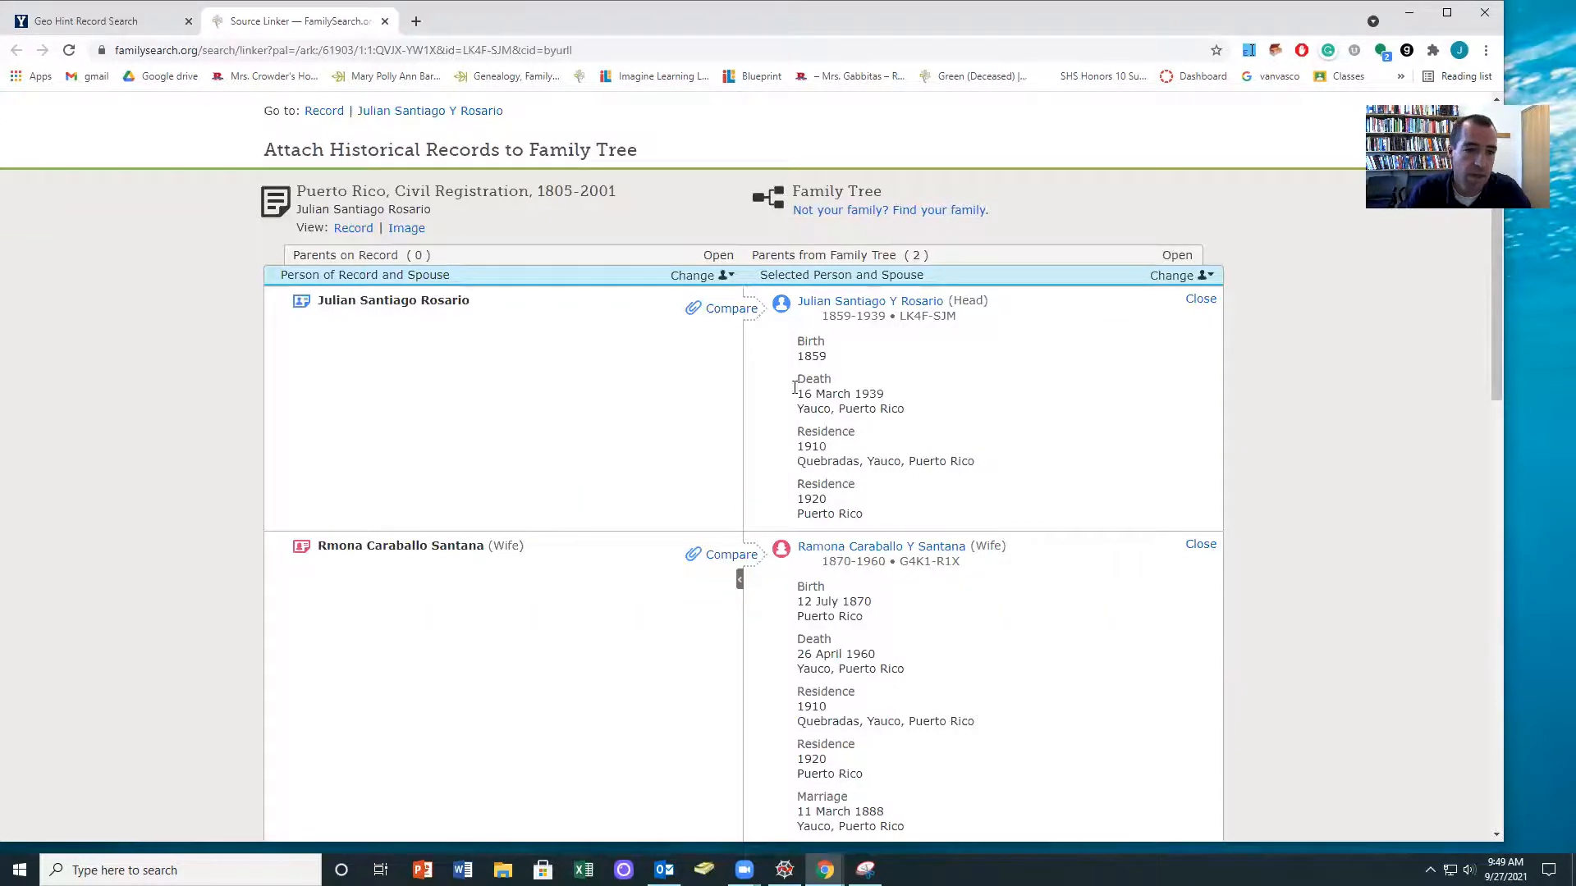
{"action": "left_click", "coordinate": [56, 23]}
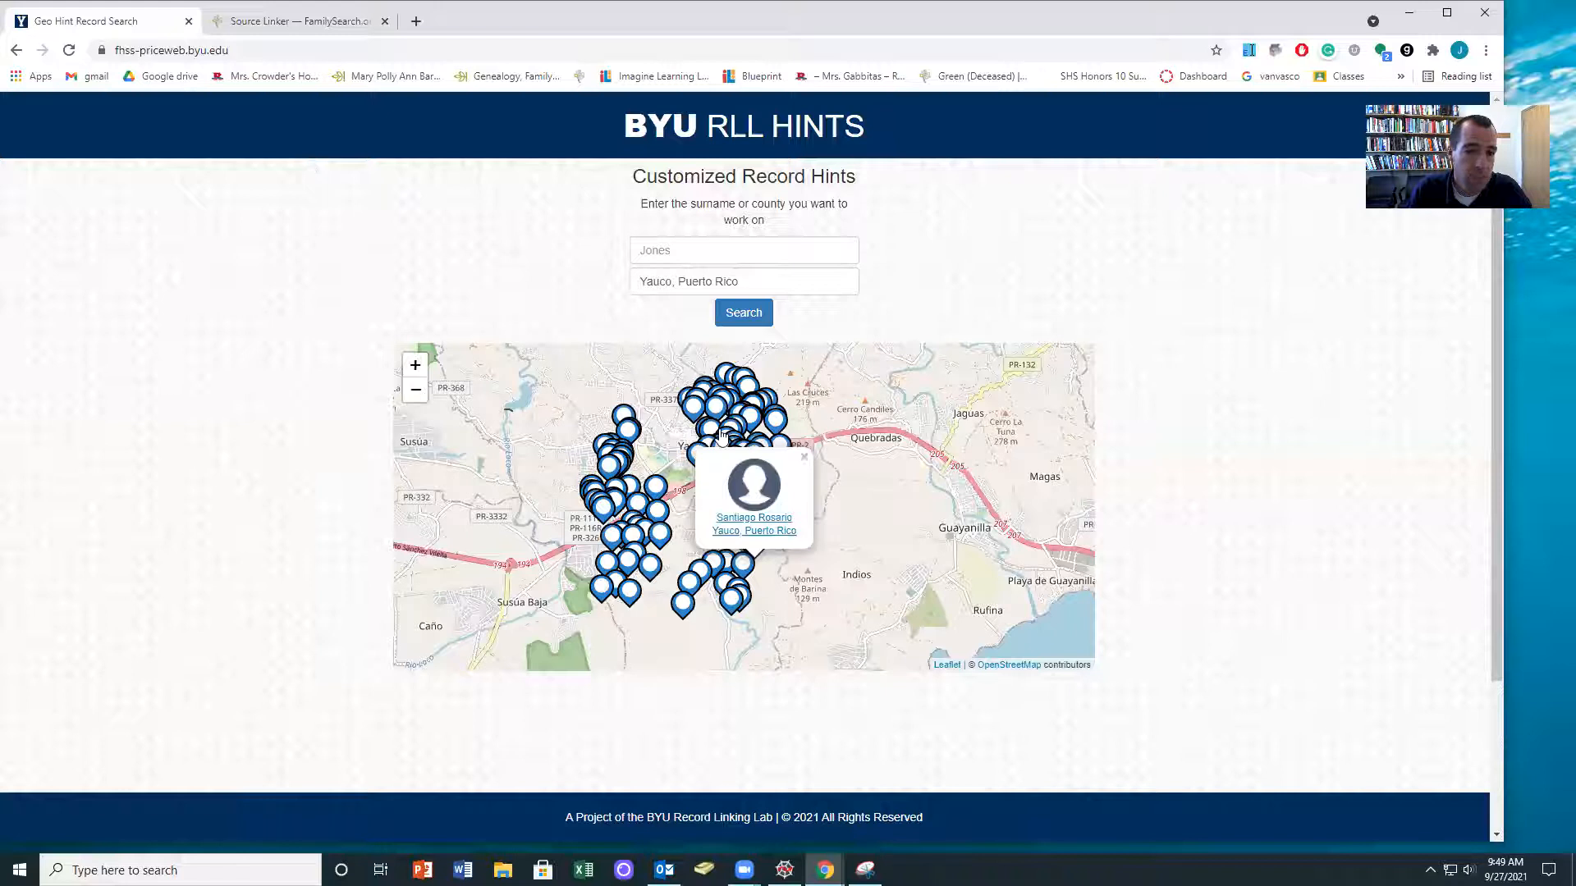